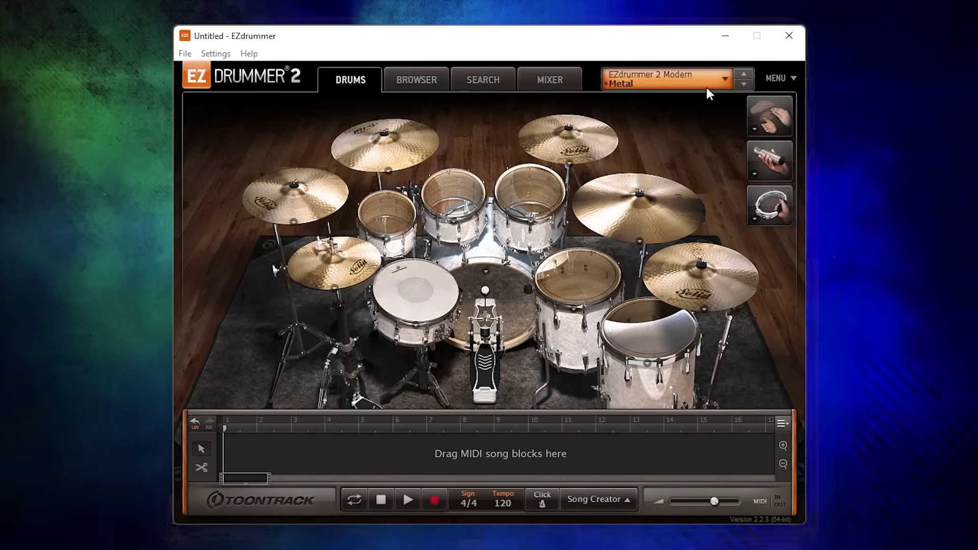
- Load the EZdrummer 2 Vintage Levee kit from the preset list
click(705, 86)
mouse_move(704, 115)
click(548, 186)
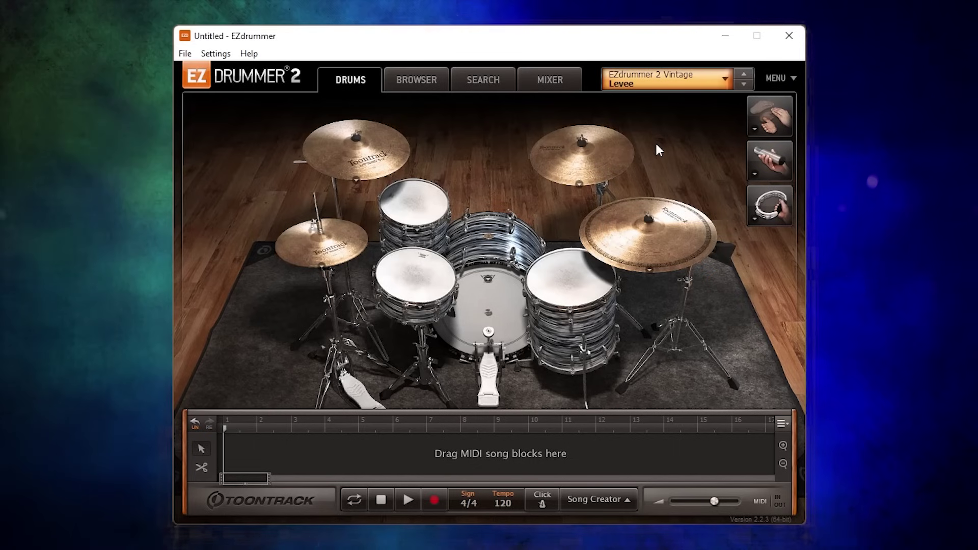
- Swap it for the EZdrummer 2 Modern Small Room kit
click(695, 76)
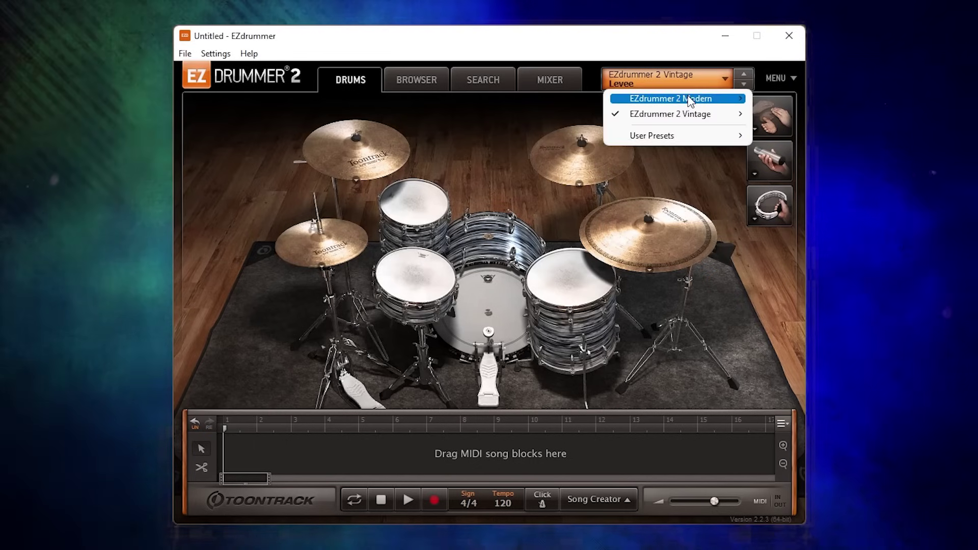
mouse_move(677, 136)
click(528, 284)
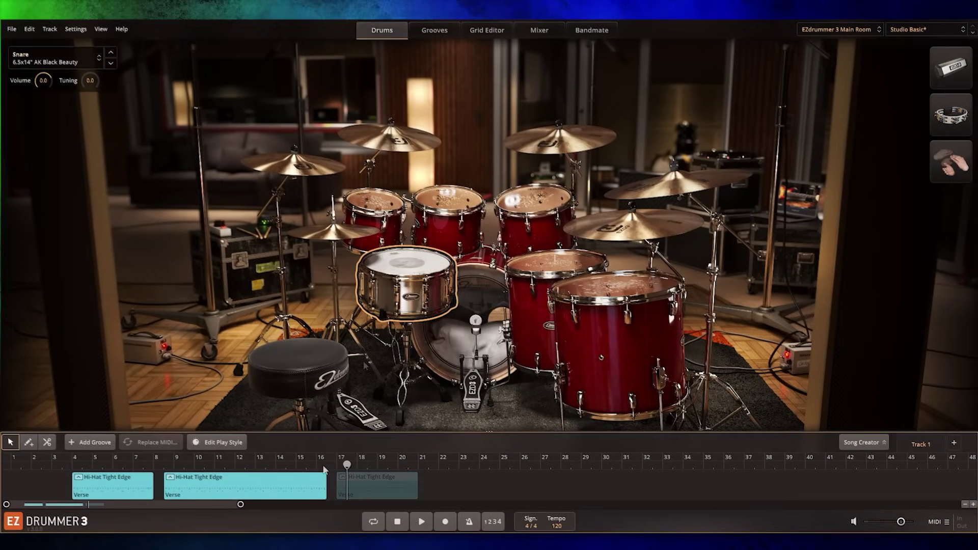
- Remove all three Hi-Hat Tight Edge clips and move the playhead back to bar 1
right_click(350, 476)
click(331, 278)
right_click(156, 488)
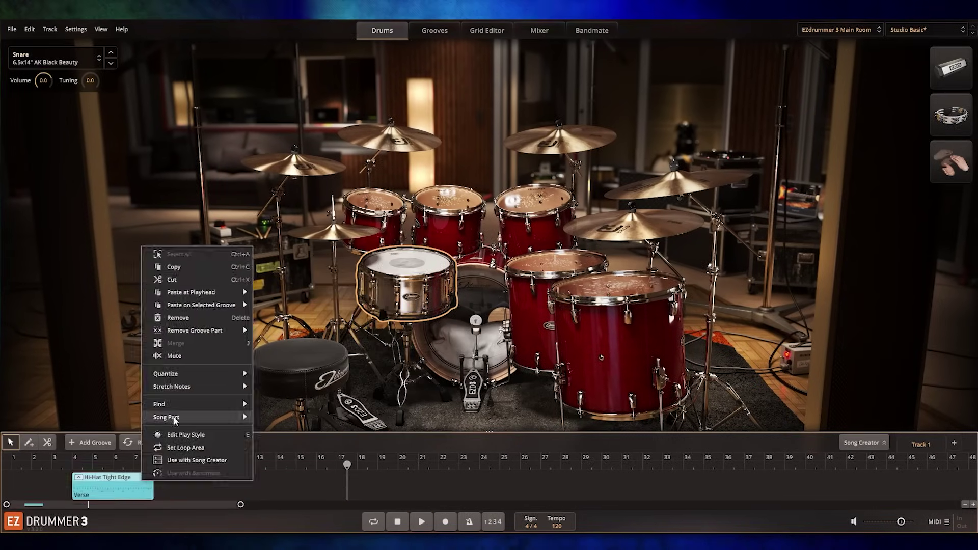
click(179, 291)
drag(31, 466, 12, 465)
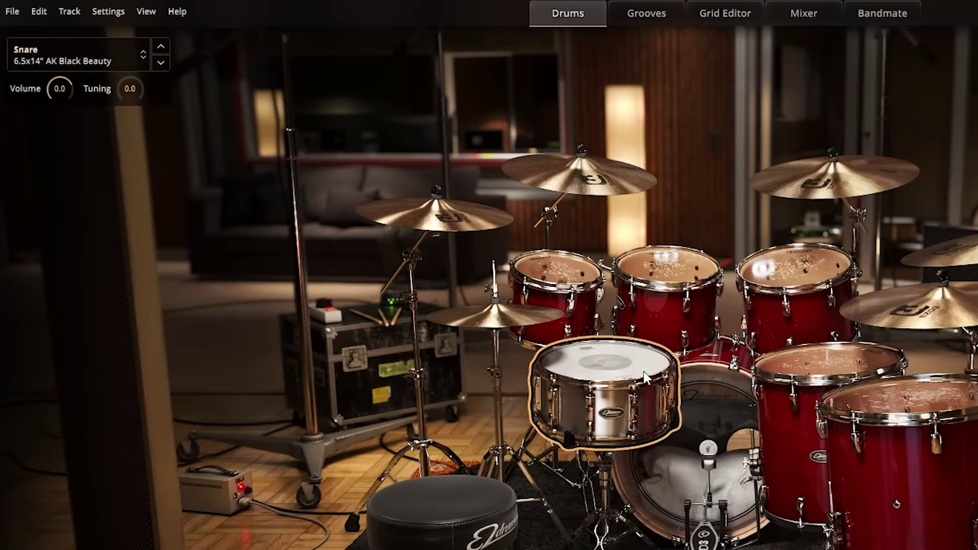
- Browse snares in the Bright Room and Tight Room libraries, then open the kick's room library list
click(130, 65)
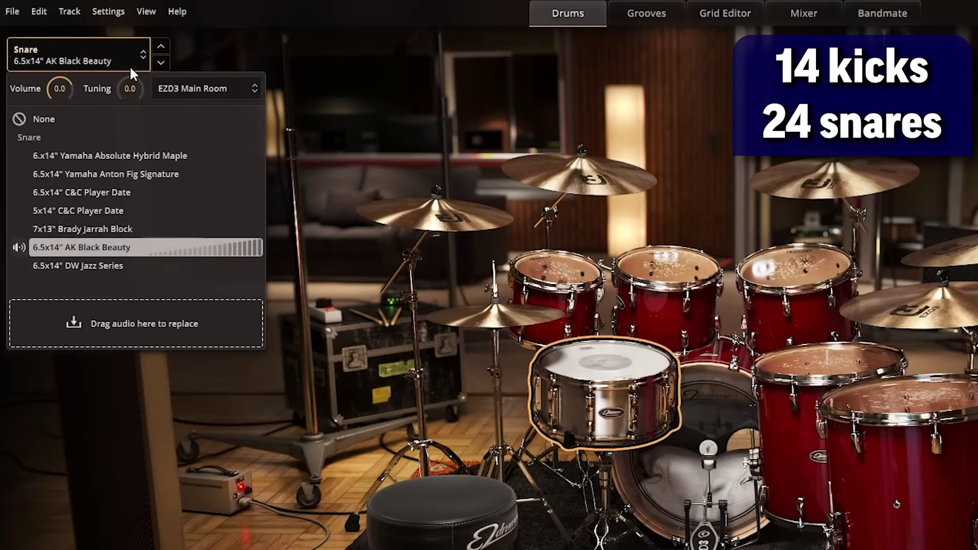
click(184, 90)
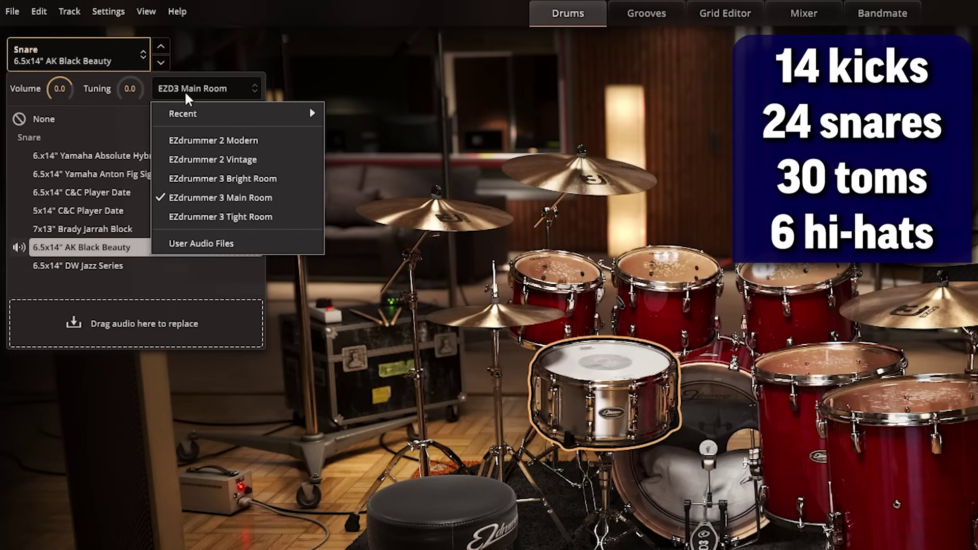
click(189, 180)
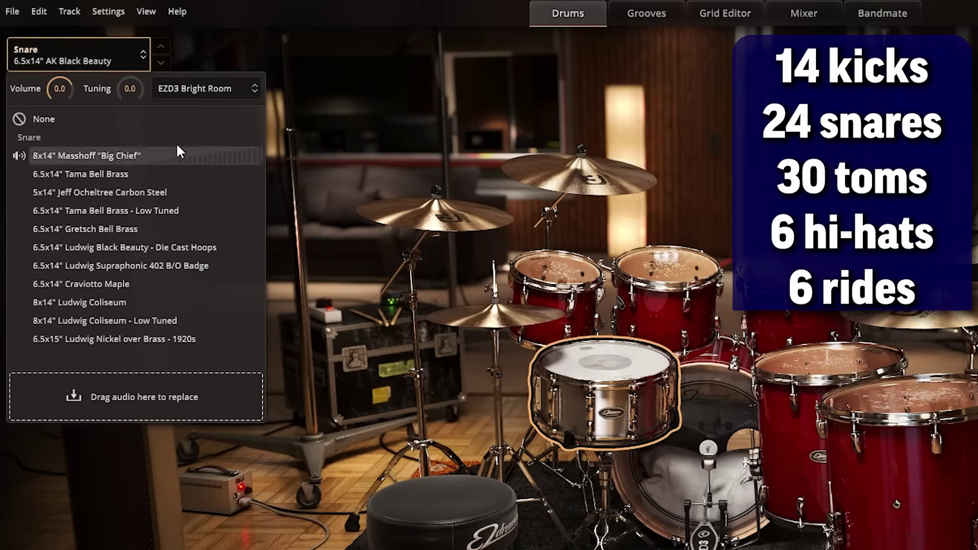
click(197, 90)
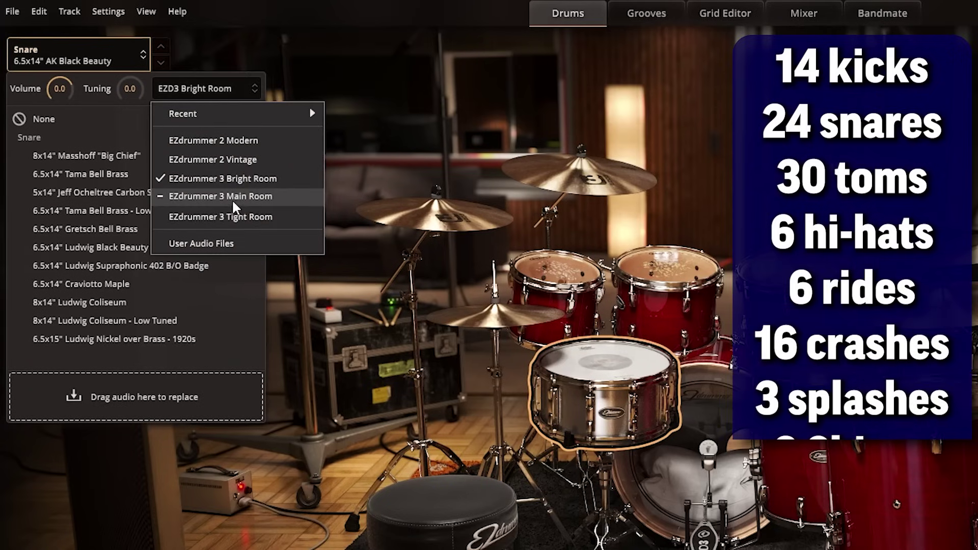
click(232, 215)
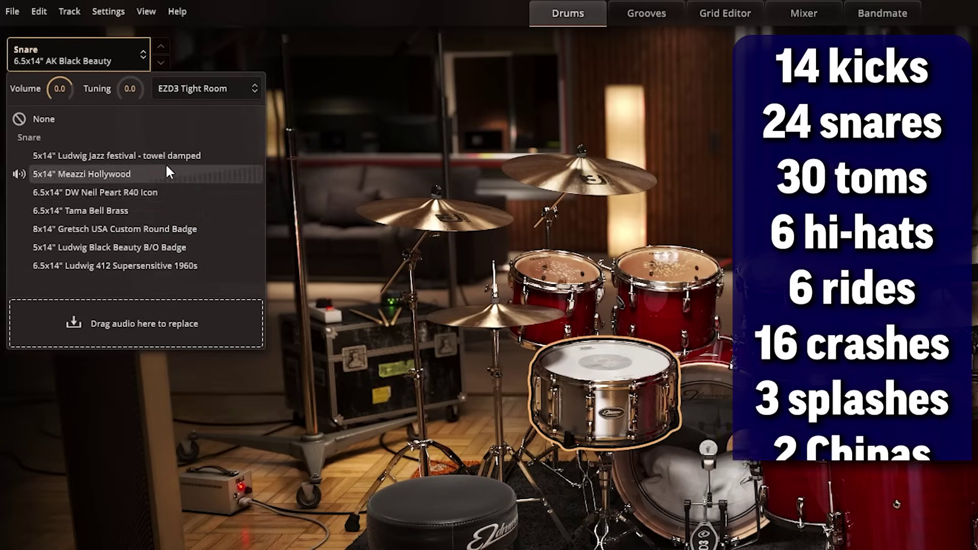
click(662, 472)
click(190, 91)
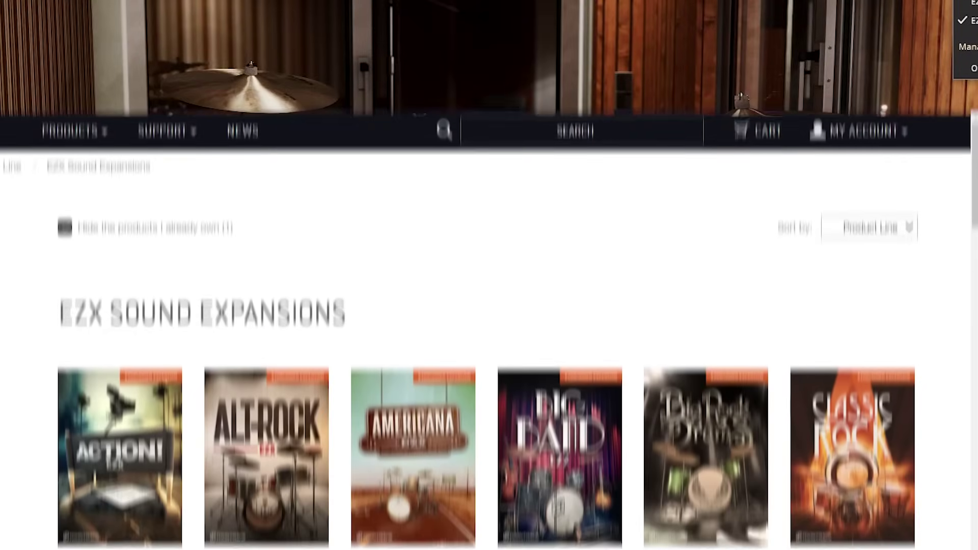
- Scroll the EZX Sound Expansions page down to the Made of Metal and Number 1 Hits rows
scroll(490, 275, down, 8)
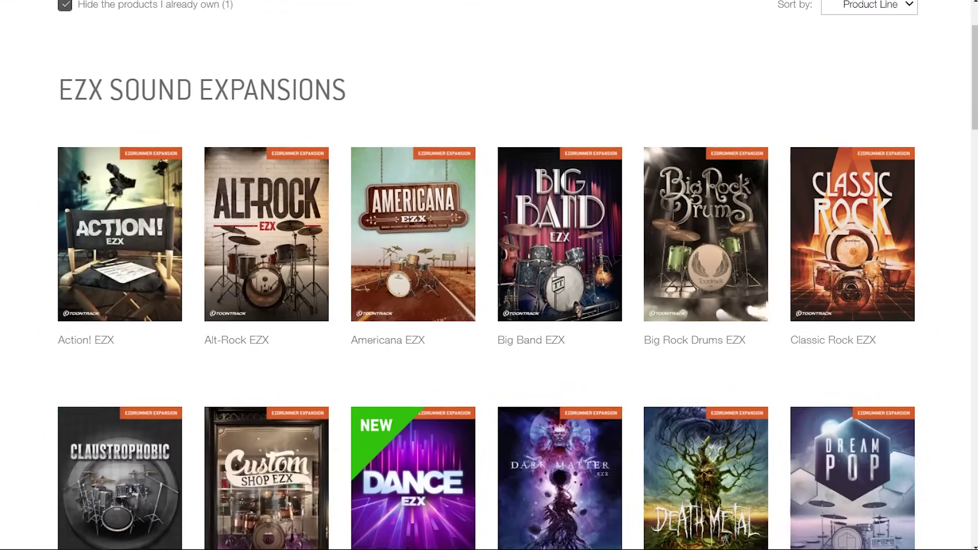
scroll(489, 275, down, 7)
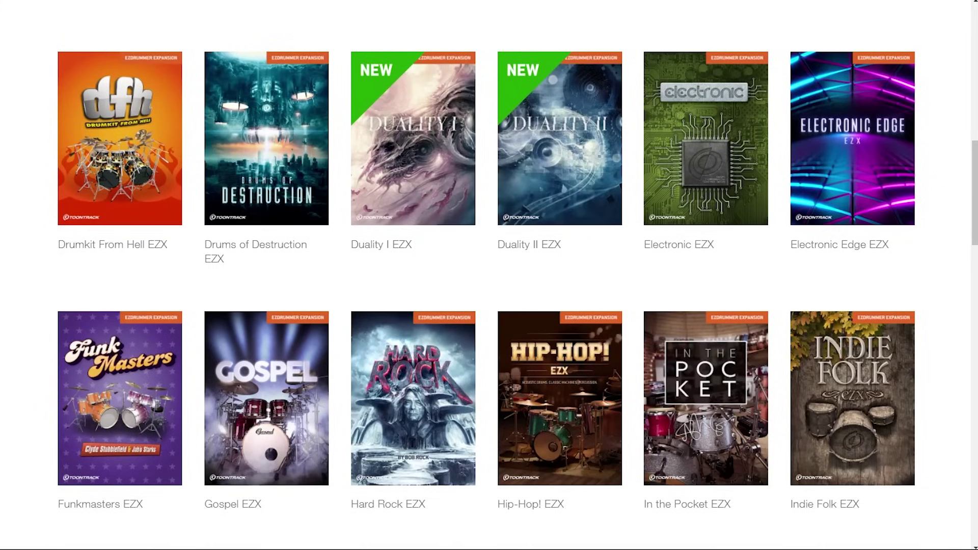
scroll(489, 275, down, 7)
scroll(489, 275, down, 8)
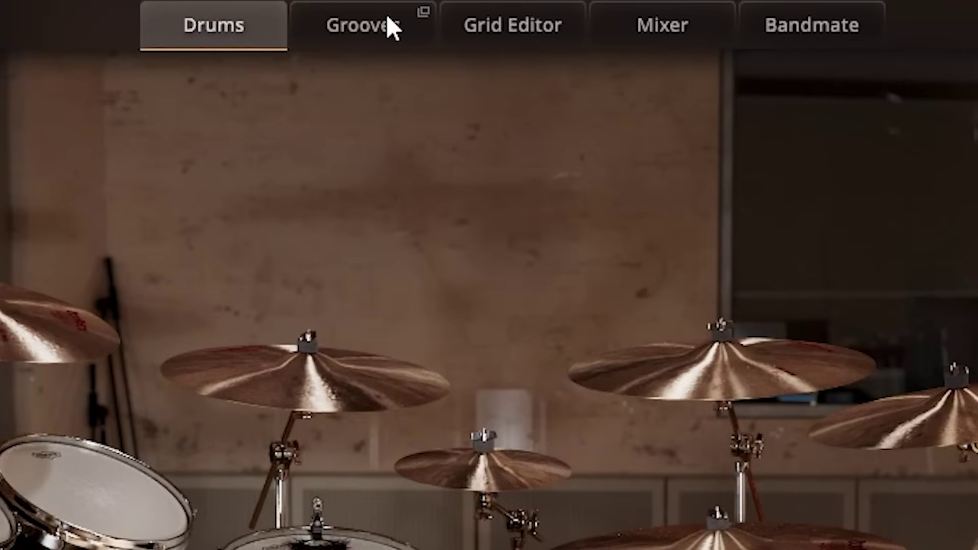
- Look through the Grooves, Grid Editor, Mixer and Bandmate pages
click(393, 28)
click(555, 31)
click(634, 26)
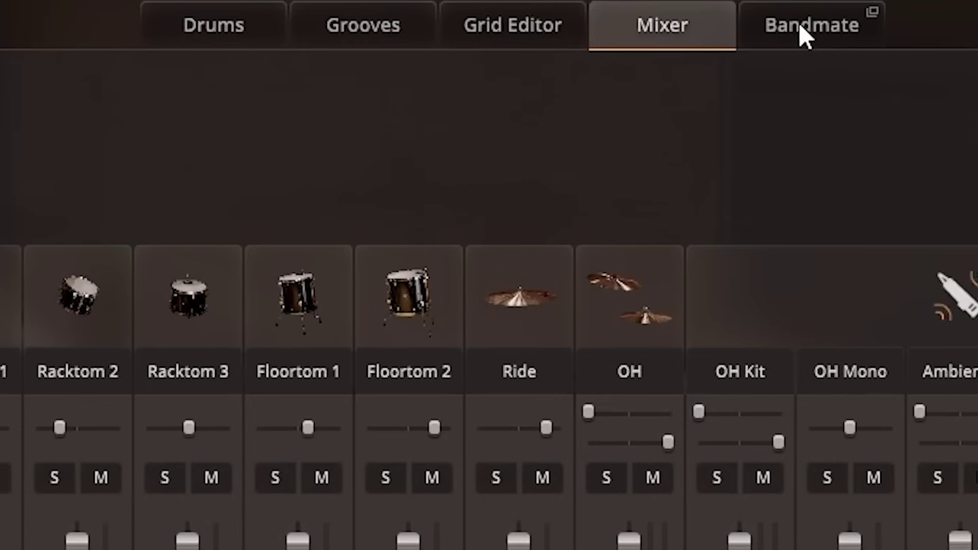
click(800, 23)
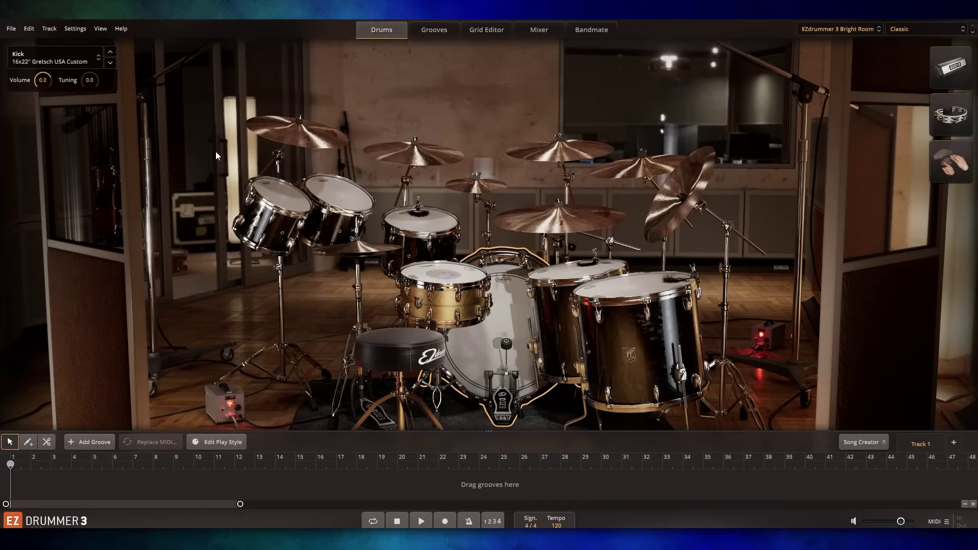
- In the mixer, apply the Basic mix preset, then switch to Deep
click(540, 30)
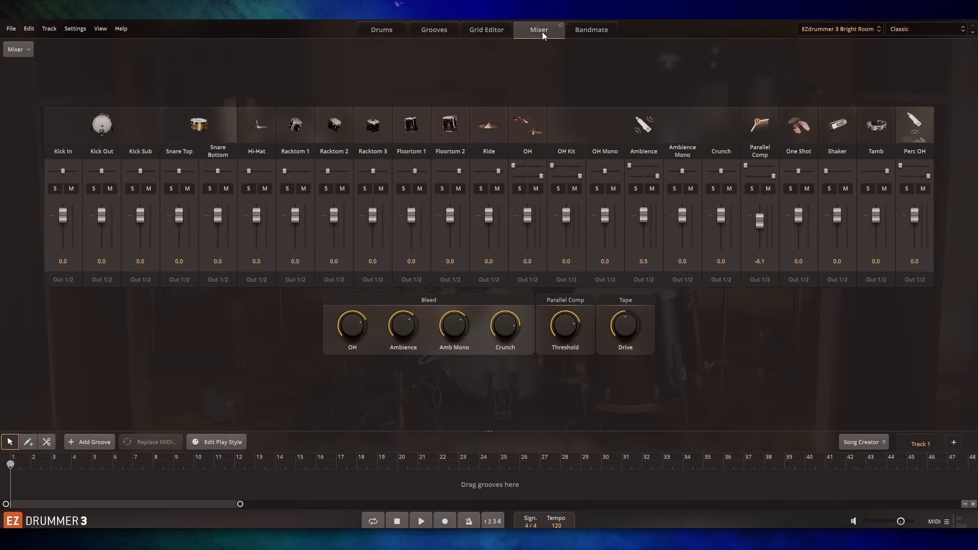
click(867, 31)
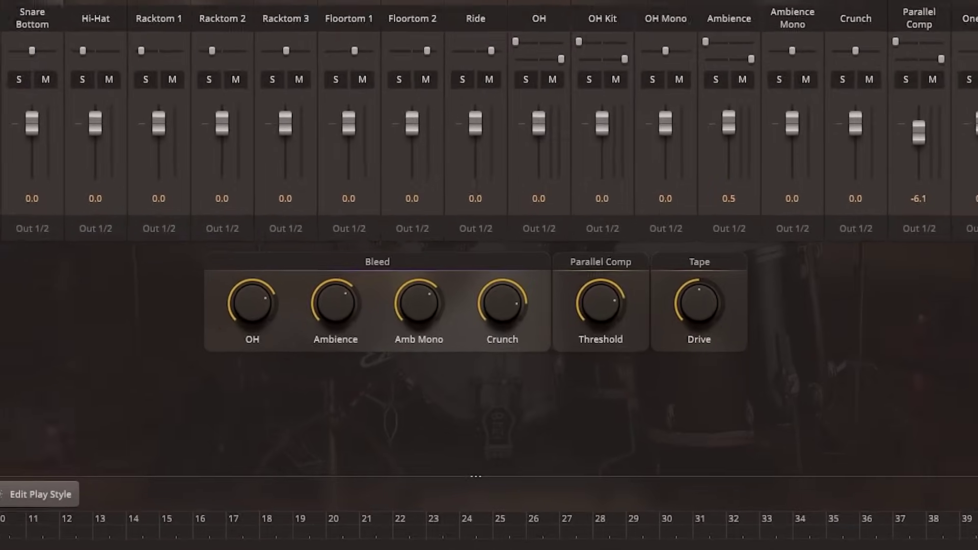
click(918, 29)
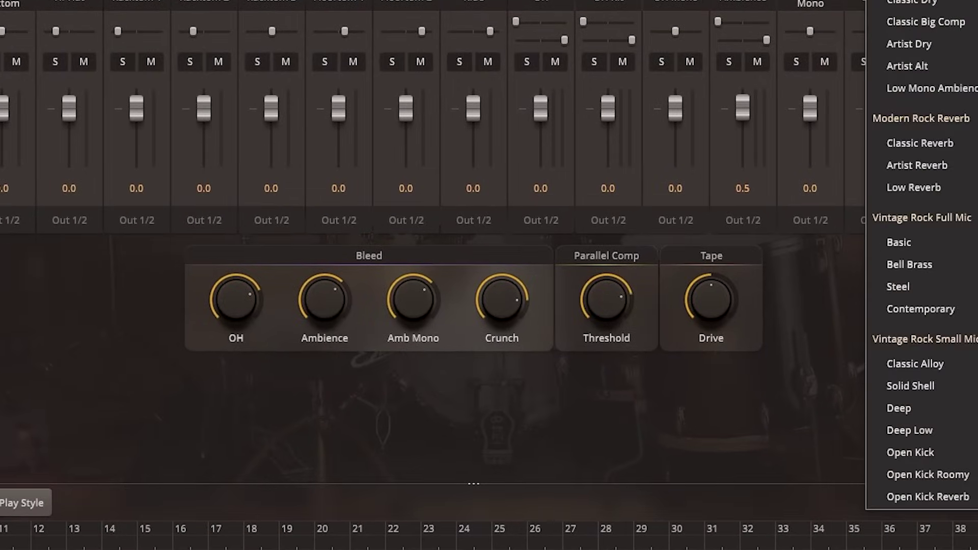
click(924, 235)
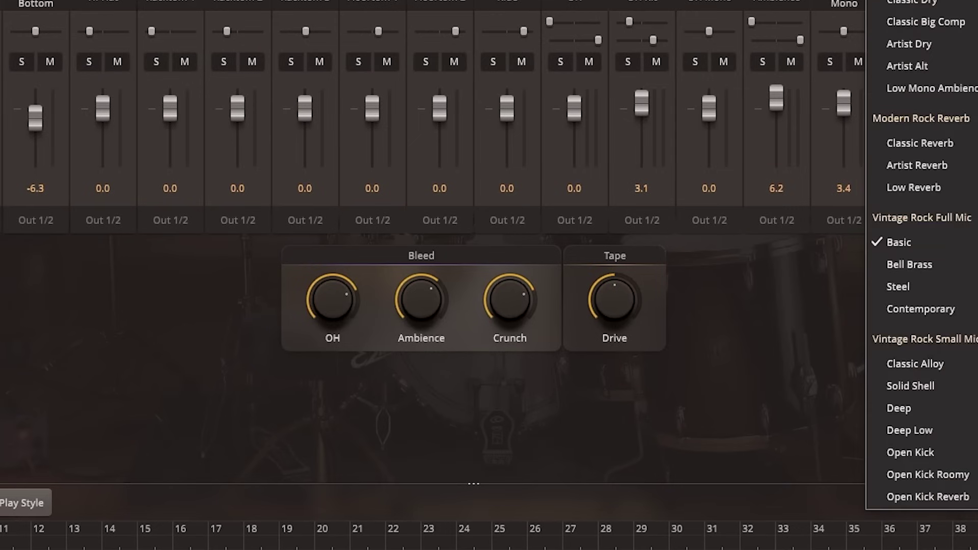
click(909, 408)
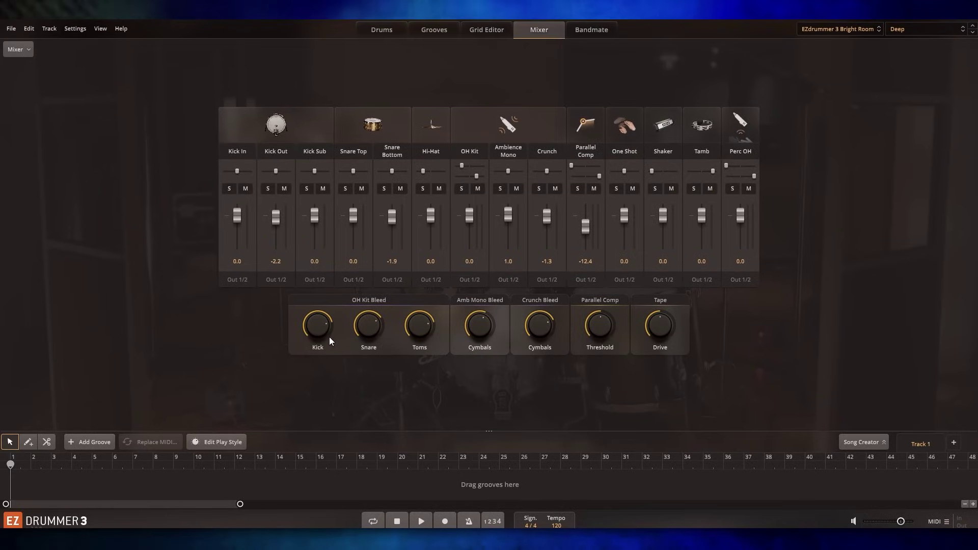
- Check the Out 1/2 to Out 31/32 routing choices for Kick Out and Snare Top, then return to Drums
click(276, 279)
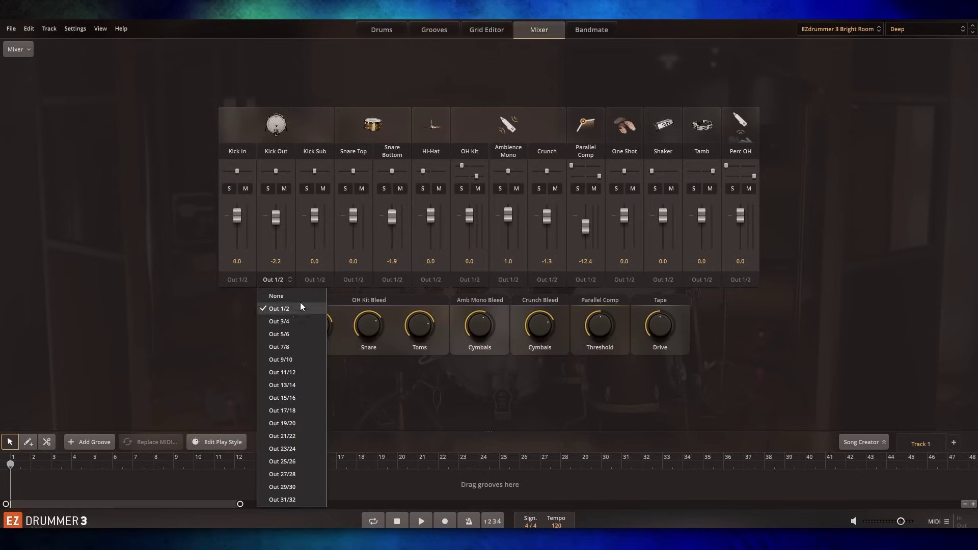
click(345, 279)
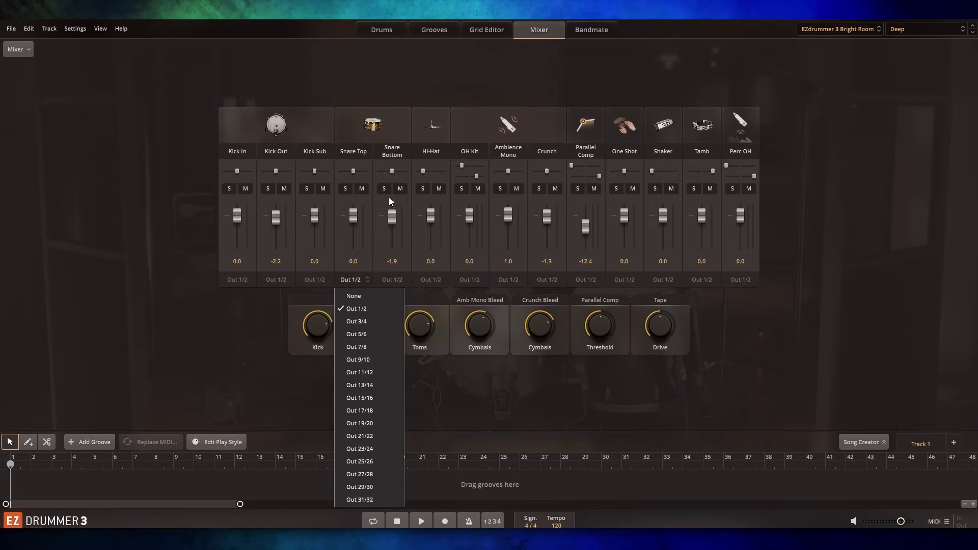
click(382, 29)
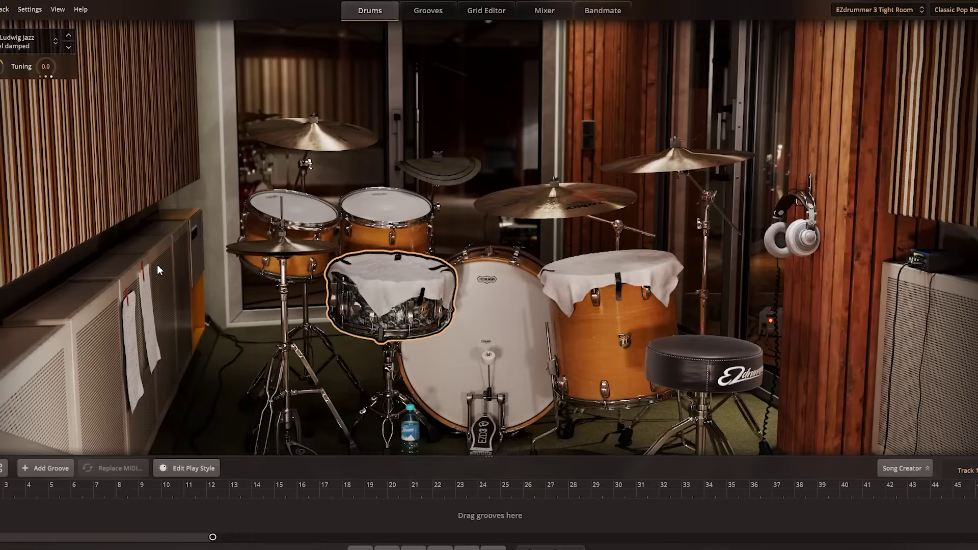
- Load the EZdrummer 2 Vintage library, then replace it with EZdrummer 2 Modern
click(923, 6)
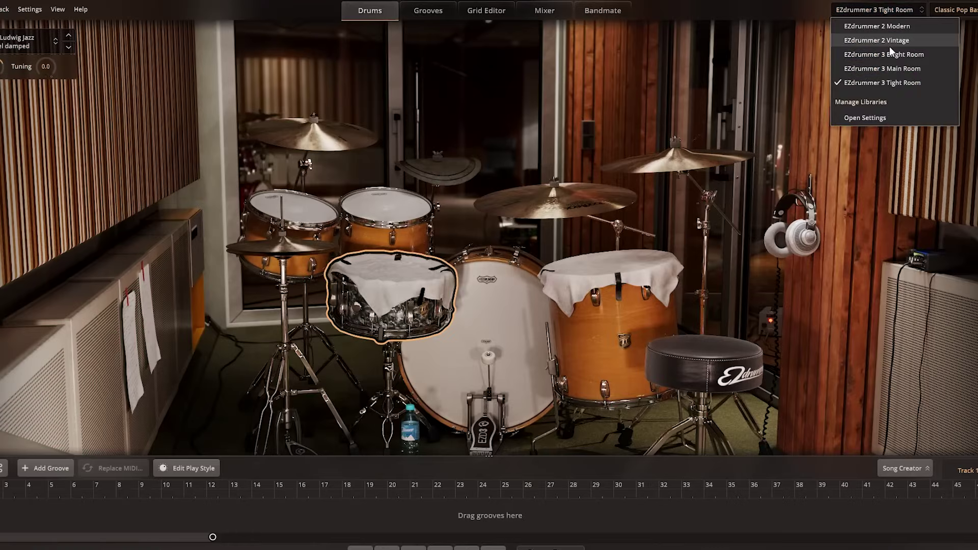
click(890, 45)
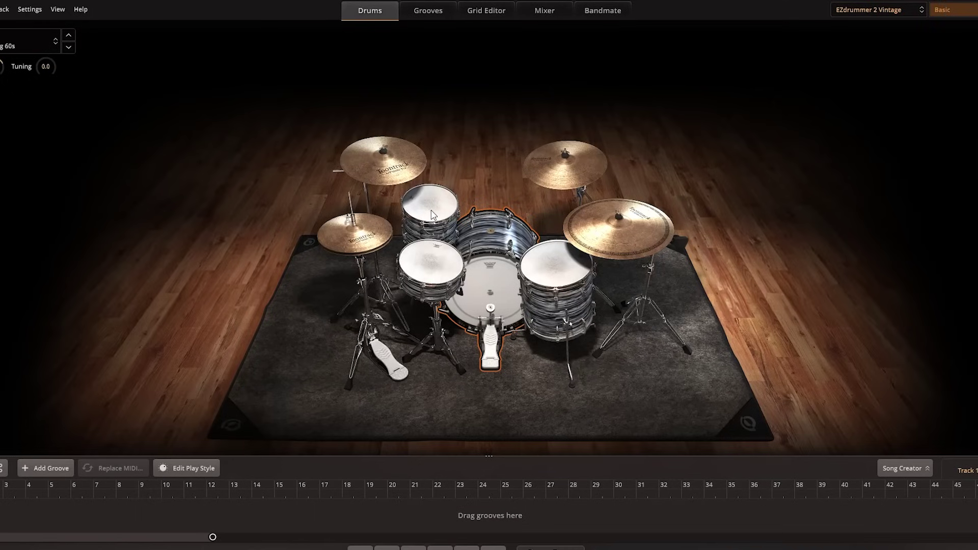
click(906, 9)
click(898, 28)
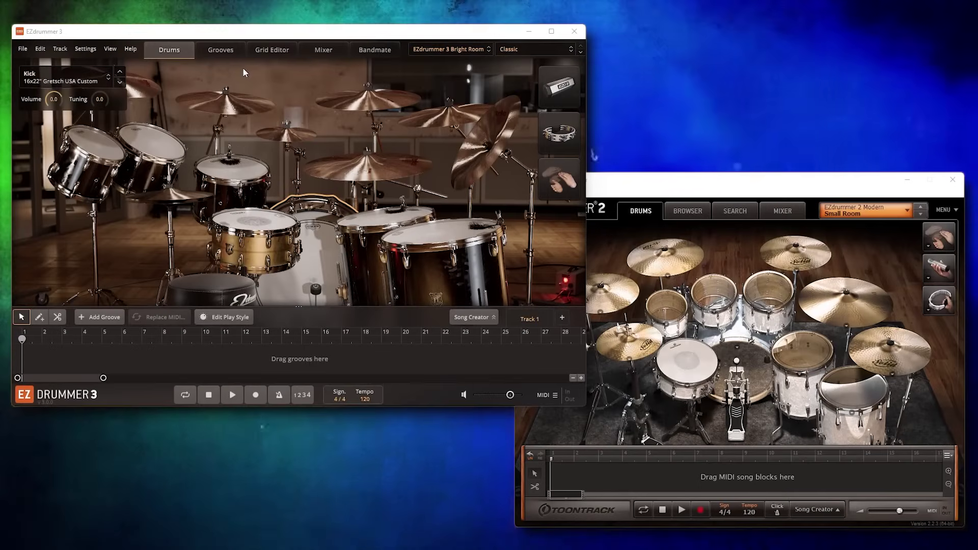
- Maximize and restore the EZdrummer 3 window, then bring EZdrummer 2 to the front
double_click(244, 32)
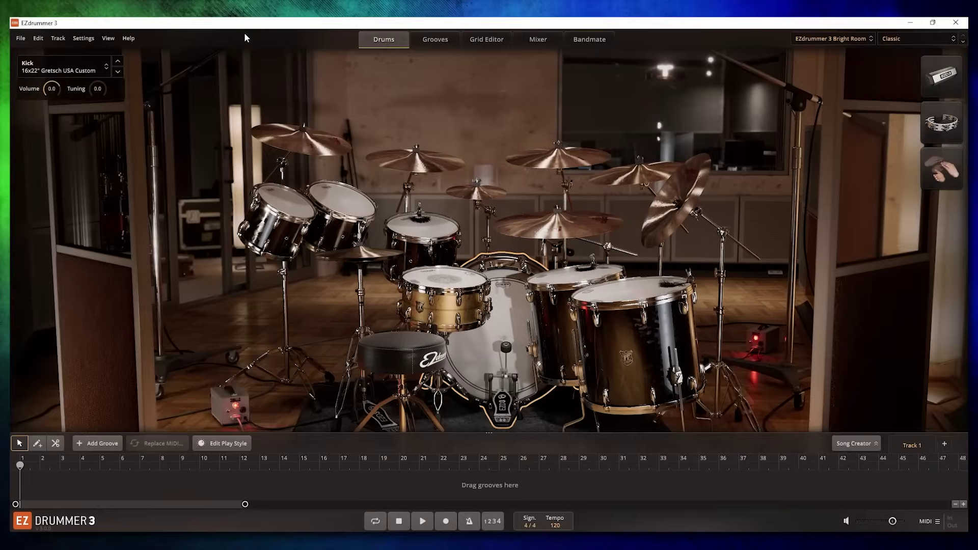
double_click(244, 34)
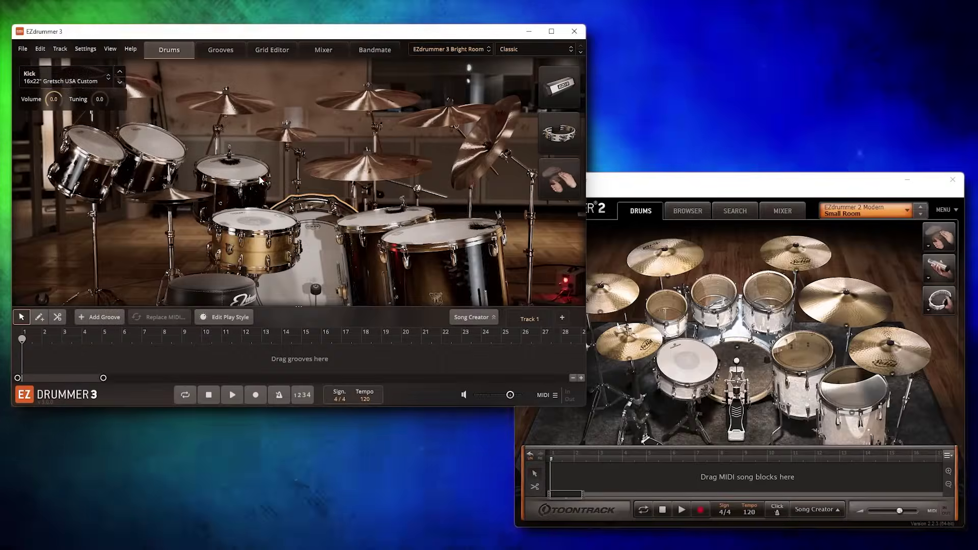
click(669, 220)
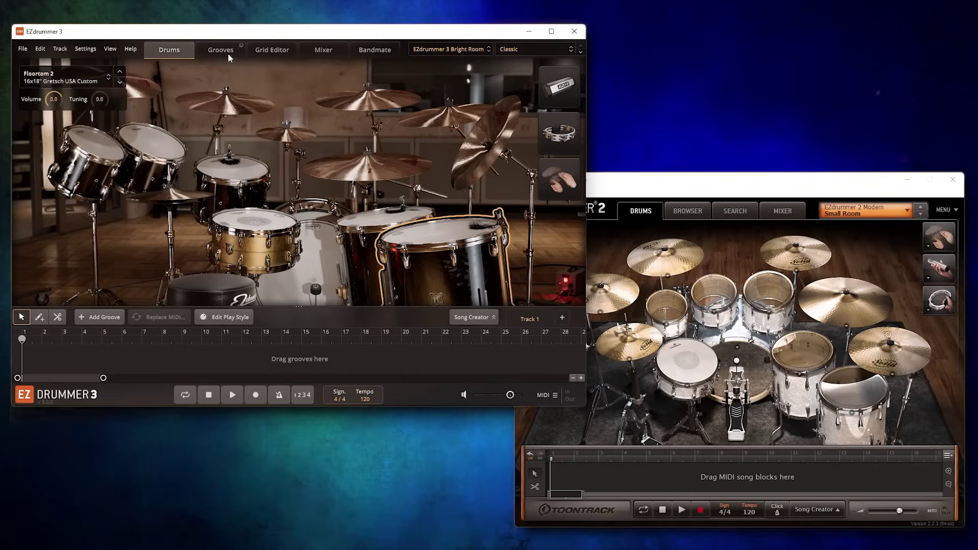
- Flip EZdrummer 3 through Grid Editor, Mixer and Bandmate, and EZdrummer 2 through Browser, Search, Mixer and Drums
click(285, 50)
click(323, 50)
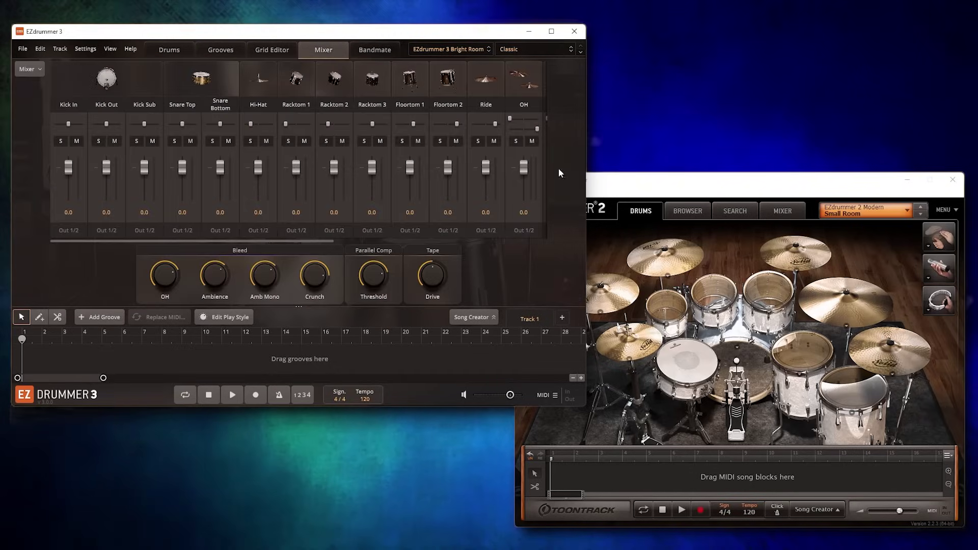
click(688, 211)
click(735, 211)
click(782, 211)
click(642, 210)
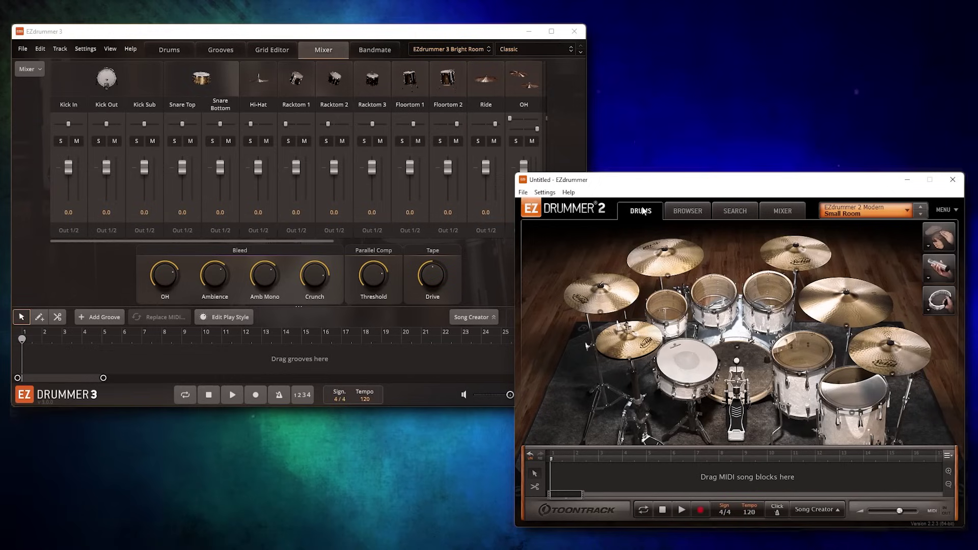
click(375, 50)
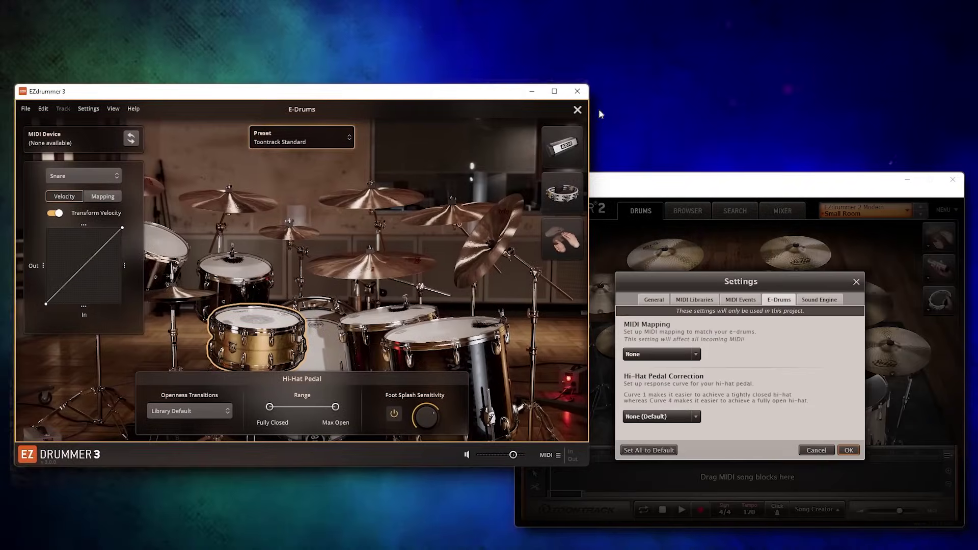
- Browse the brand submenus in the E-Drums preset list, keeping Toontrack Standard
drag(714, 185, 713, 115)
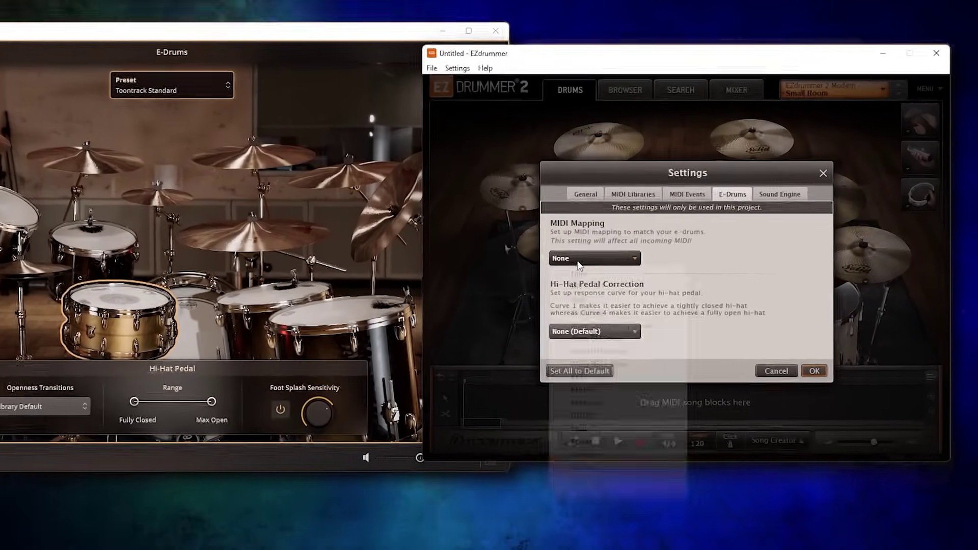
click(663, 285)
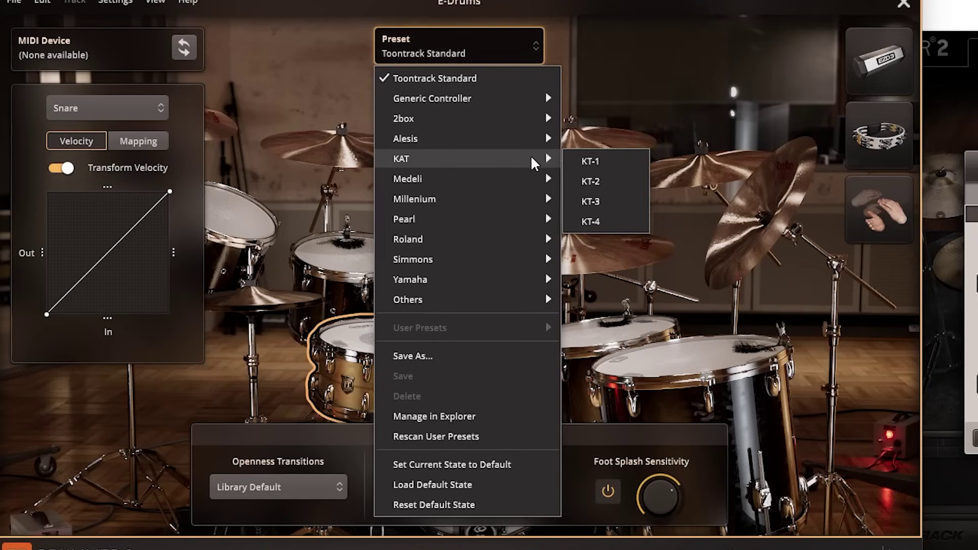
mouse_move(533, 200)
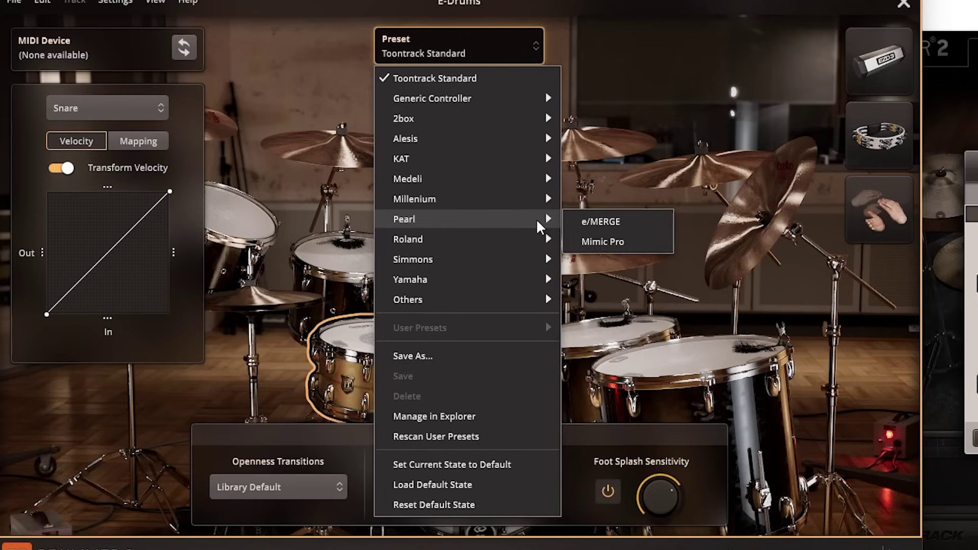
mouse_move(533, 247)
mouse_move(533, 268)
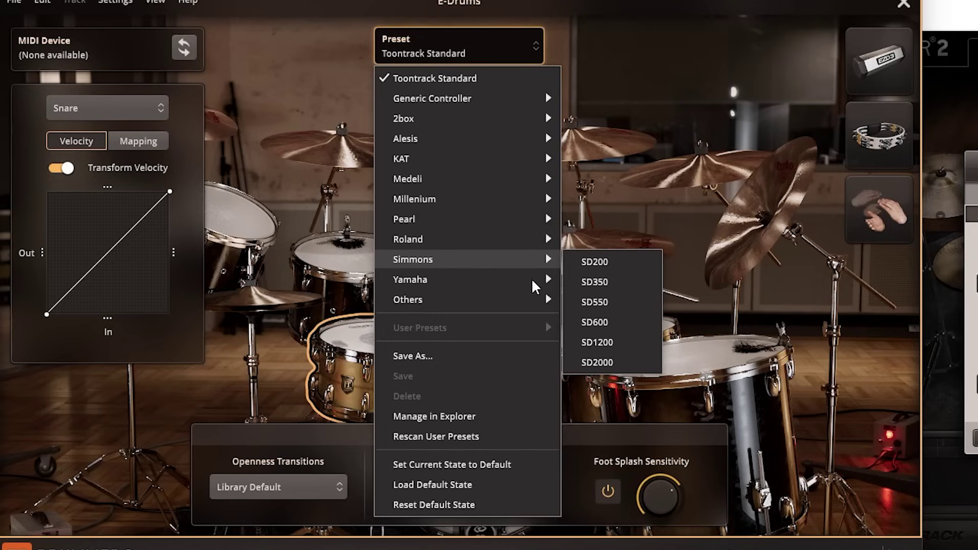
mouse_move(542, 305)
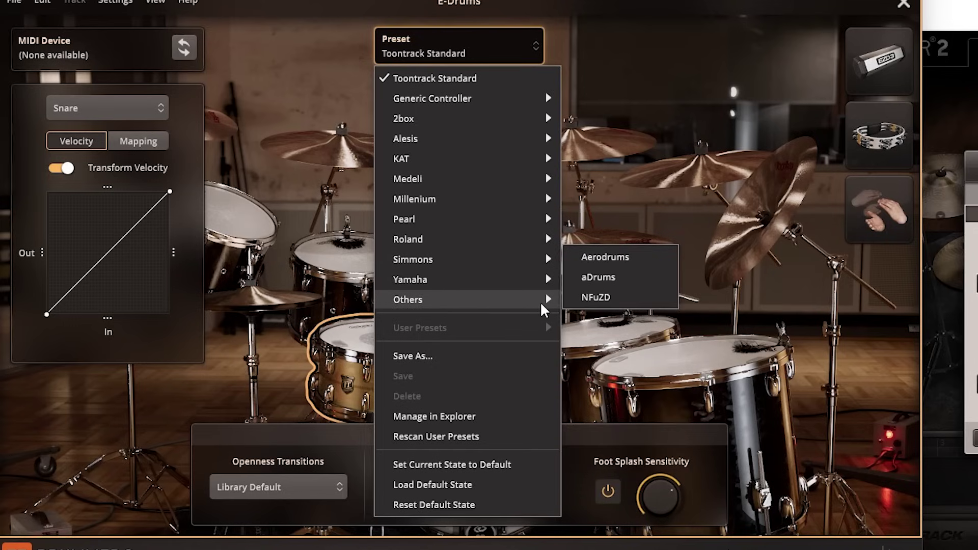
click(631, 77)
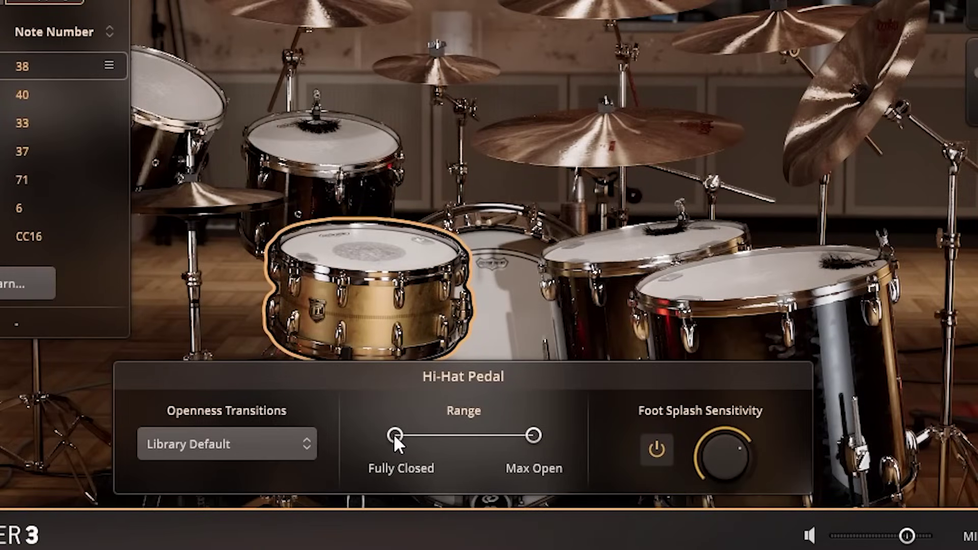
- Adjust the Hi-Hat Pedal Range's fully closed and max open points
drag(395, 436, 415, 442)
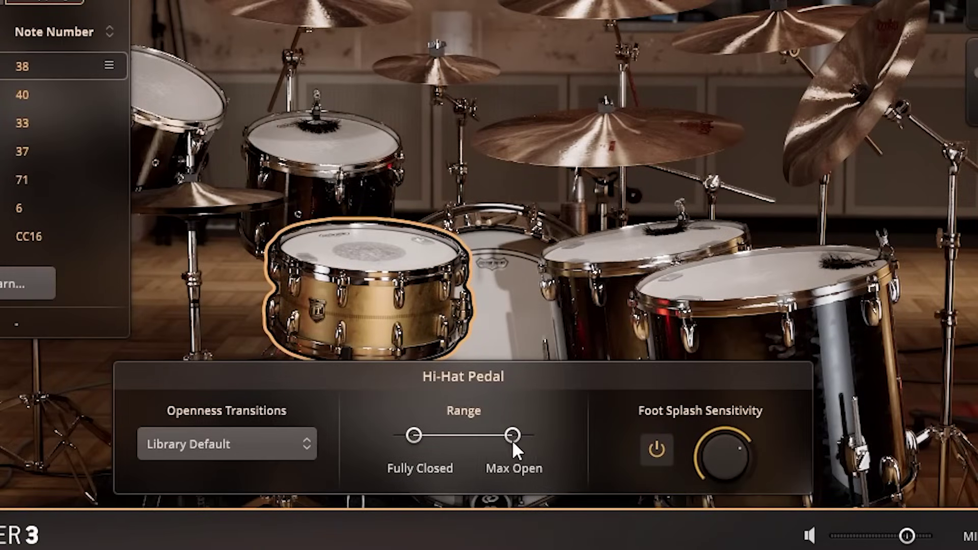
drag(512, 440, 519, 436)
drag(411, 433, 411, 433)
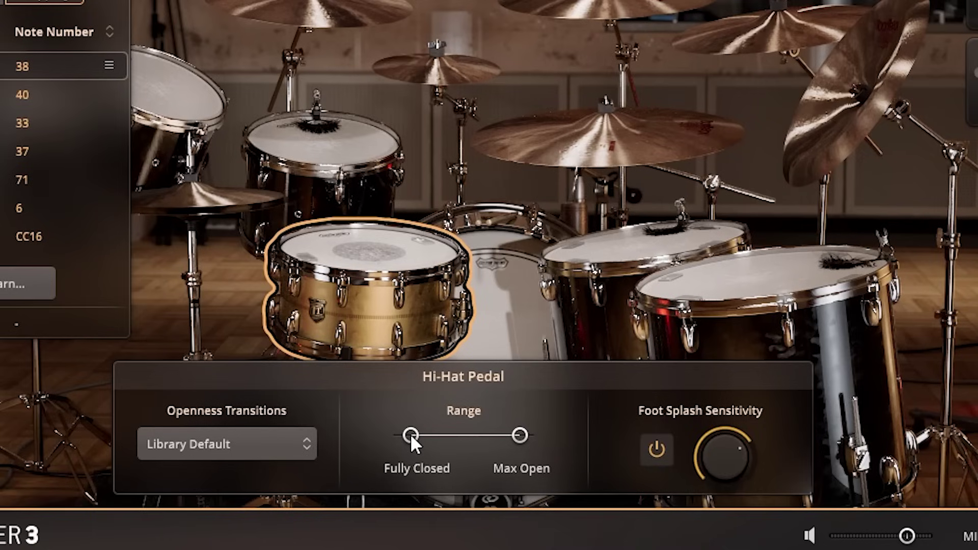
- Set Openness Transitions to E-Drum Optimized and lower Foot Splash Sensitivity slightly
click(298, 439)
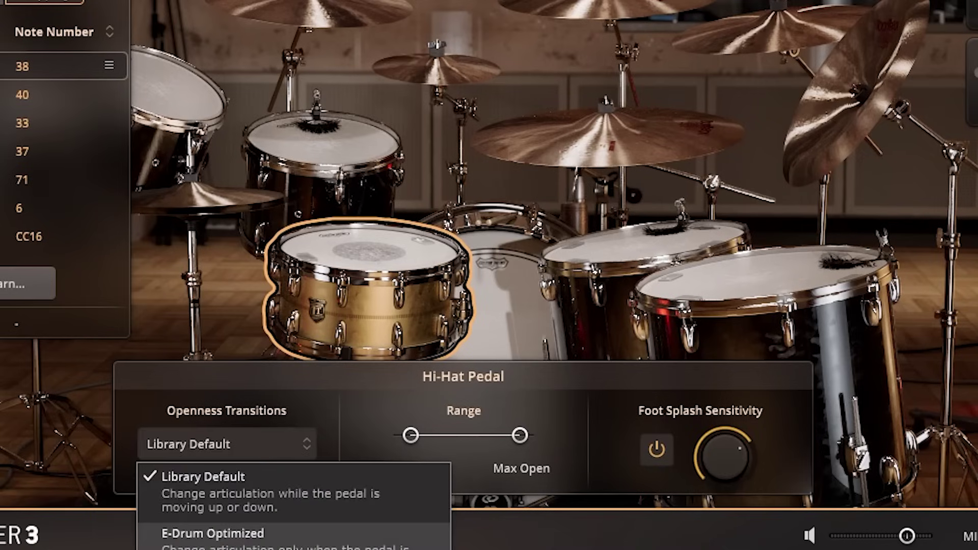
click(214, 529)
mouse_move(708, 427)
mouse_down()
mouse_move(696, 454)
mouse_move(703, 429)
mouse_up()
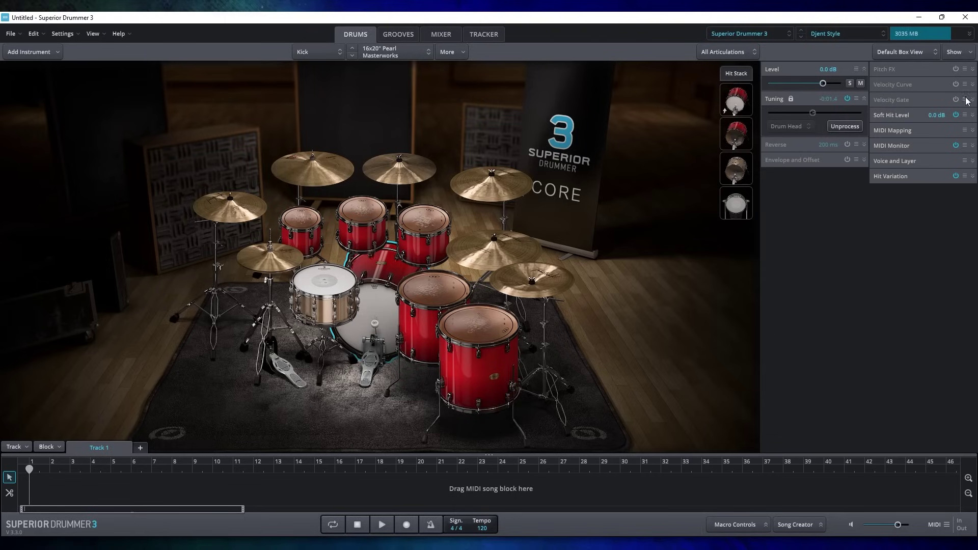
- In the kick inspector, expand Pitch FX, Velocity Curve, Soft Hit Level, MIDI Mapping, MIDI Monitor and Hit Variation
click(974, 74)
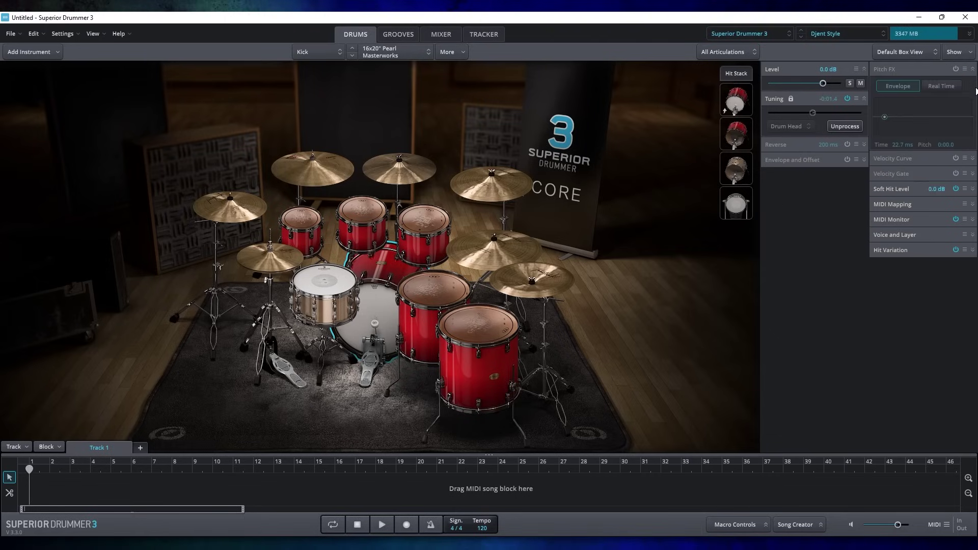
click(972, 159)
click(973, 288)
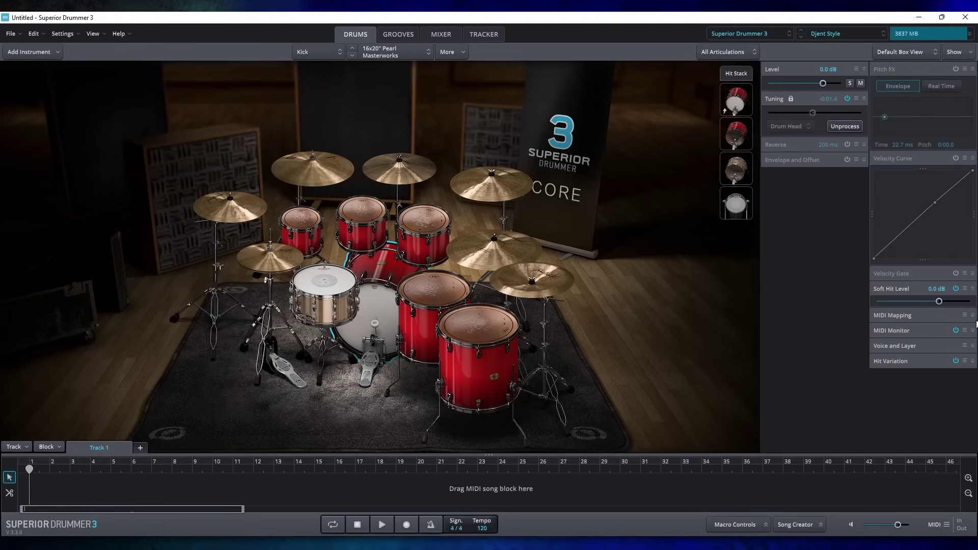
click(973, 316)
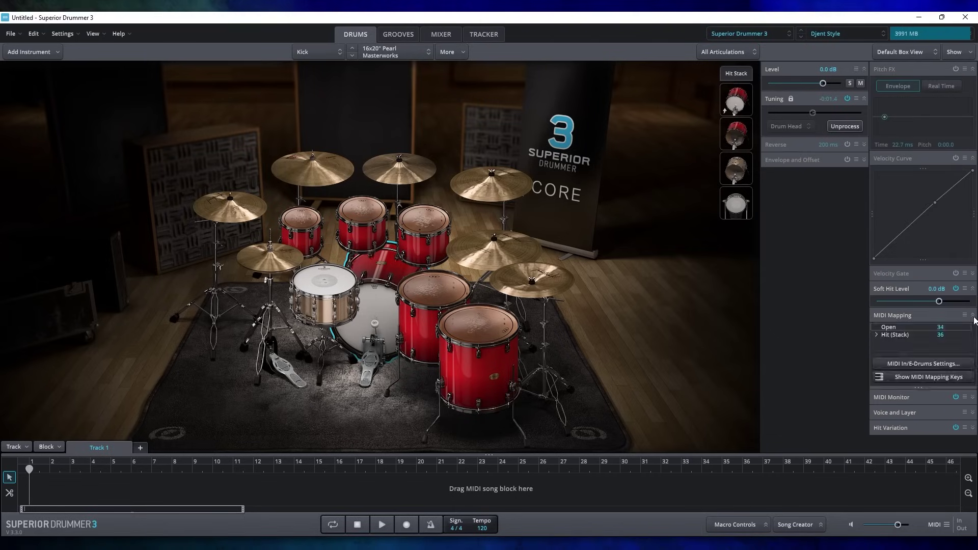
click(972, 397)
scroll(947, 400, down, 1)
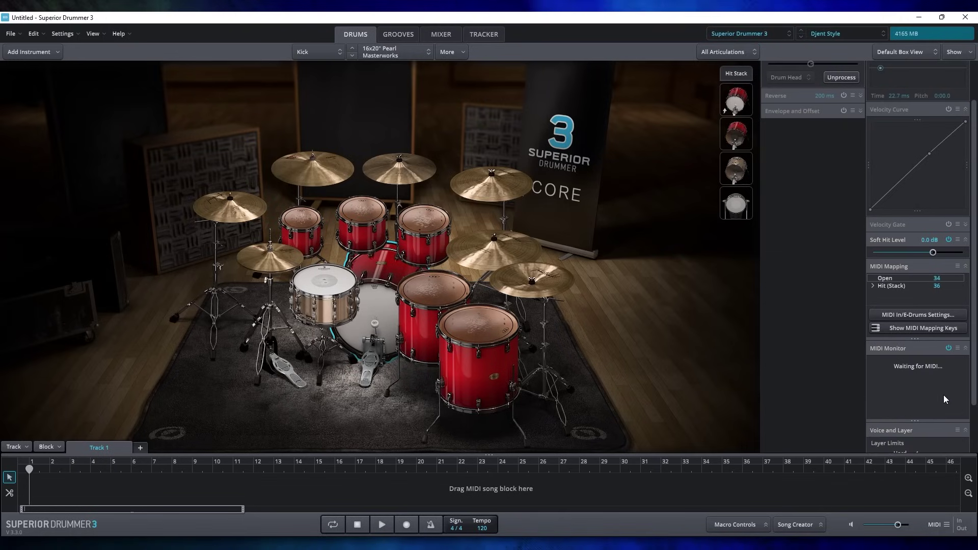
scroll(948, 403, down, 1)
click(967, 447)
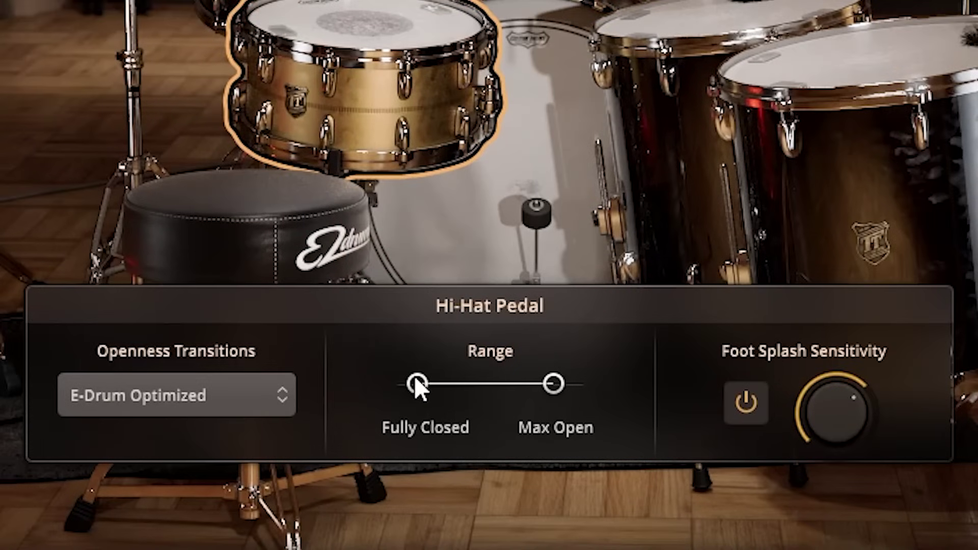
- Fine-tune both ends of the hi-hat pedal range, enlarge the closed zone and raise Open 2 slightly
mouse_move(418, 383)
mouse_down()
mouse_move(436, 385)
mouse_move(421, 384)
mouse_up()
drag(553, 385, 549, 383)
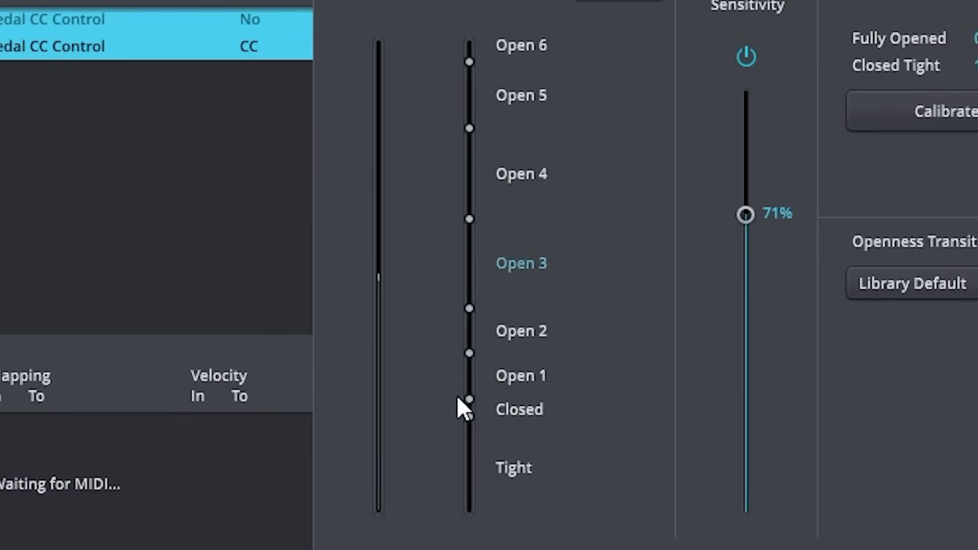
drag(468, 413, 470, 293)
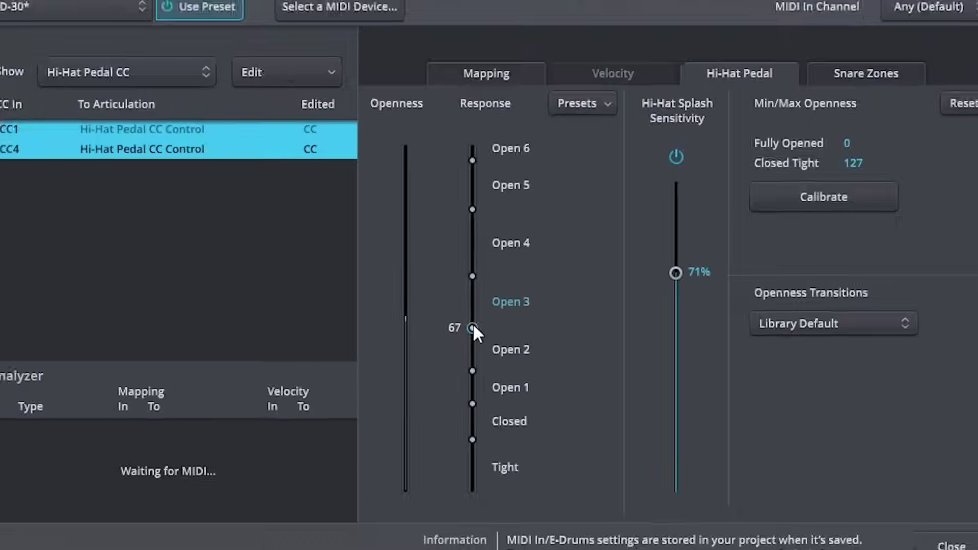
drag(472, 328, 473, 330)
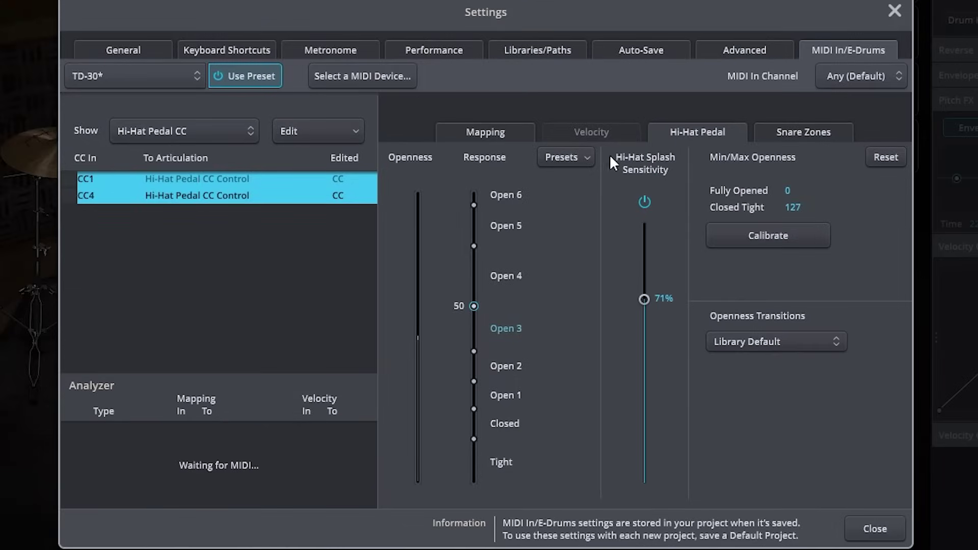
- In Snare Zones, assign the snare zone control CC and set the Center boundary to 30
click(775, 138)
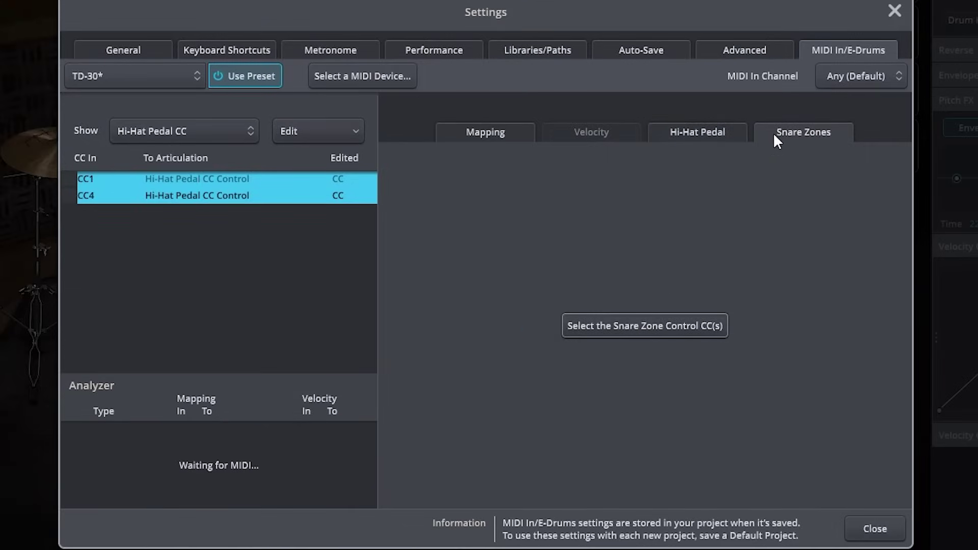
click(622, 326)
mouse_move(574, 261)
mouse_down()
mouse_move(573, 276)
mouse_move(570, 260)
mouse_up()
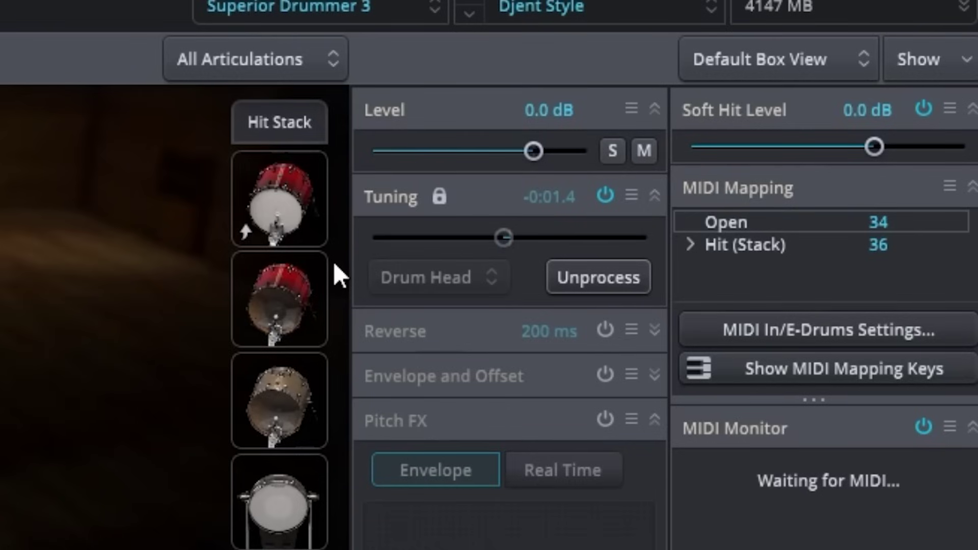
- Lower the kick's Soft Hit Level slider slightly in the inspector
mouse_move(874, 147)
mouse_down()
mouse_move(775, 148)
mouse_move(861, 146)
mouse_up()
drag(928, 148, 869, 146)
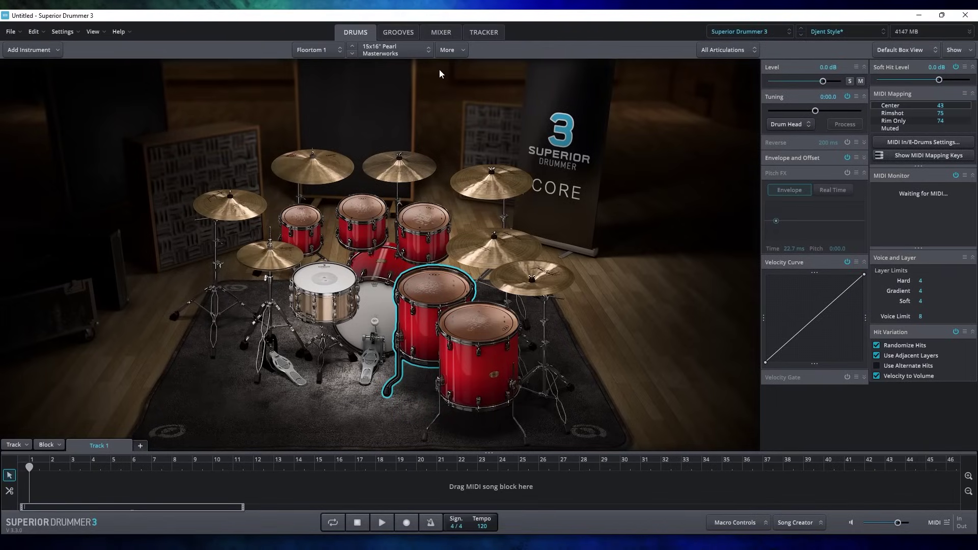
- In the mixer, open the Racktom 3 EQ, Hi-Hat and Kick Punch Exciter 361, and X-Snare Top1 Comp 76 effects
click(440, 36)
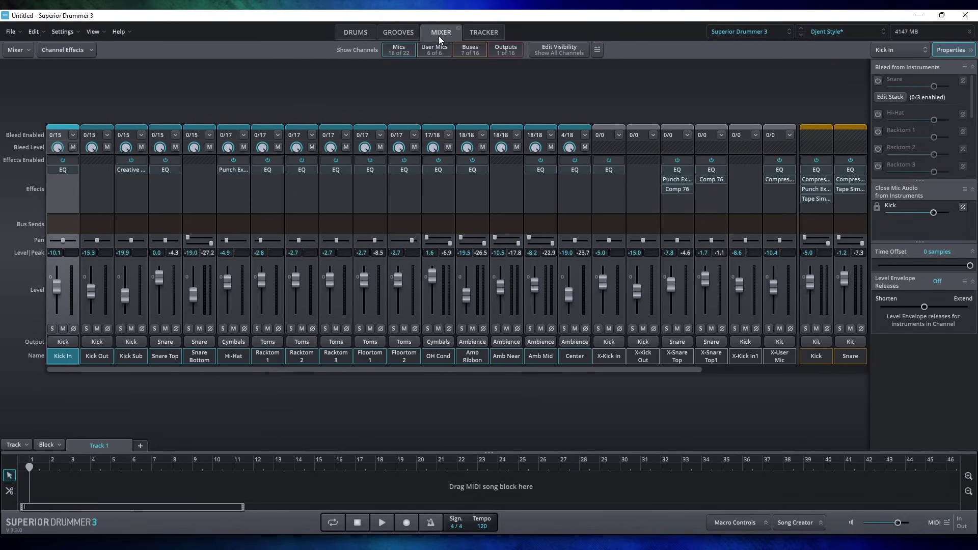
scroll(305, 234, right, 1)
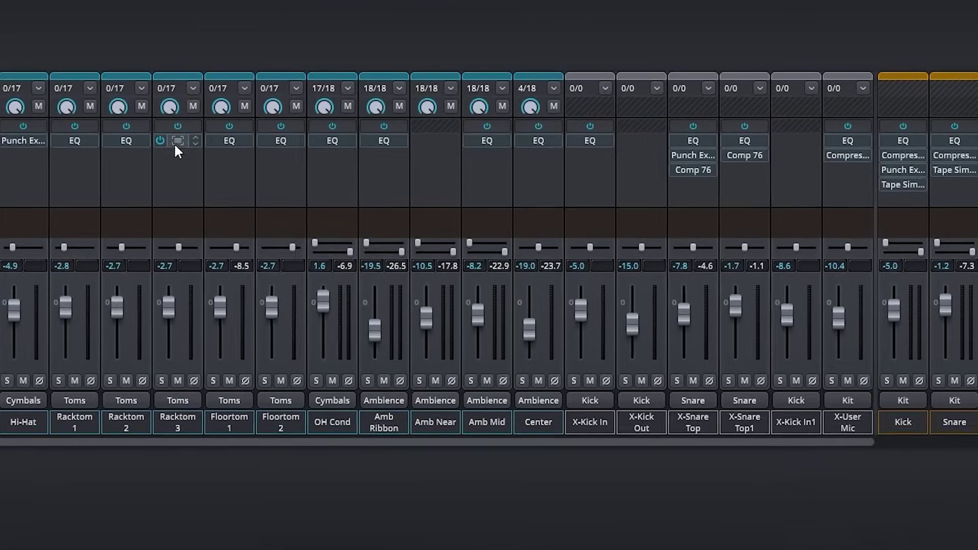
click(302, 167)
click(31, 146)
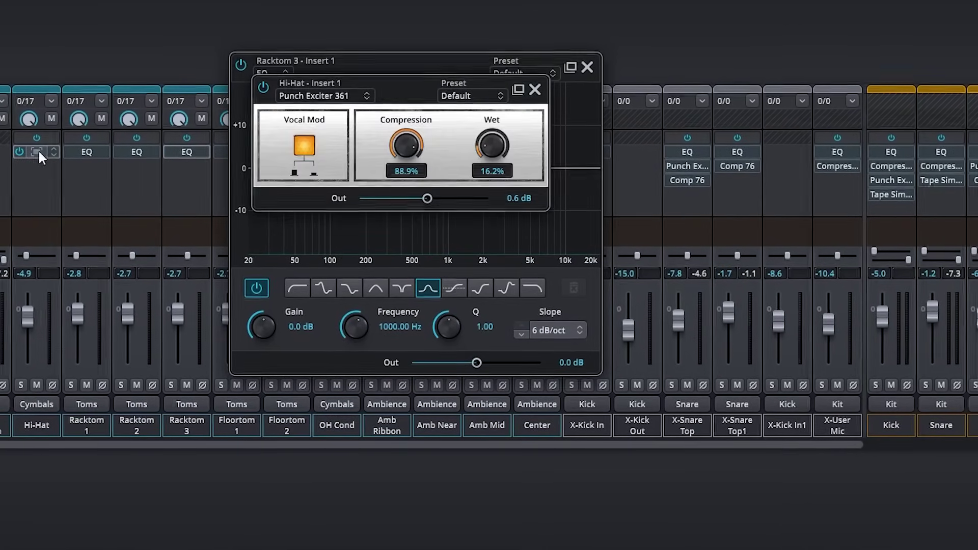
click(738, 166)
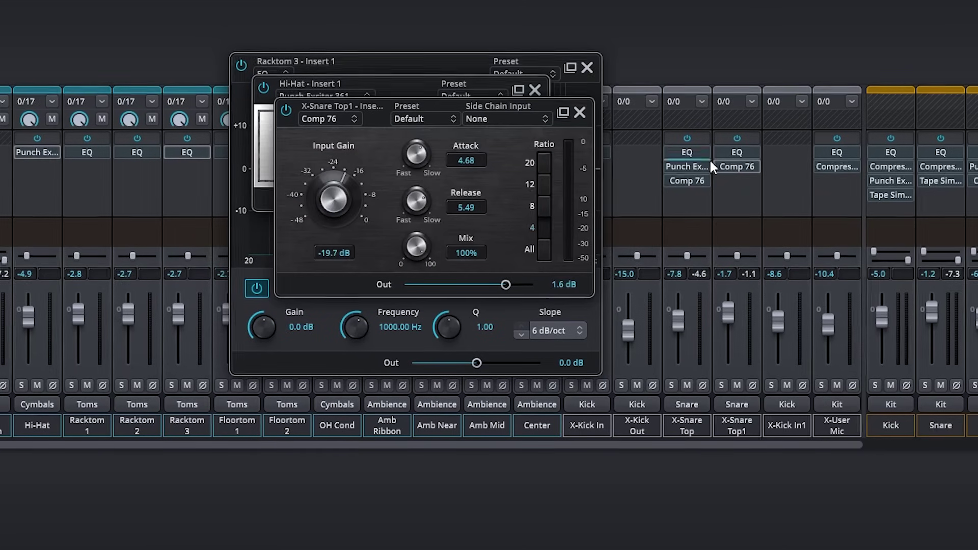
click(895, 181)
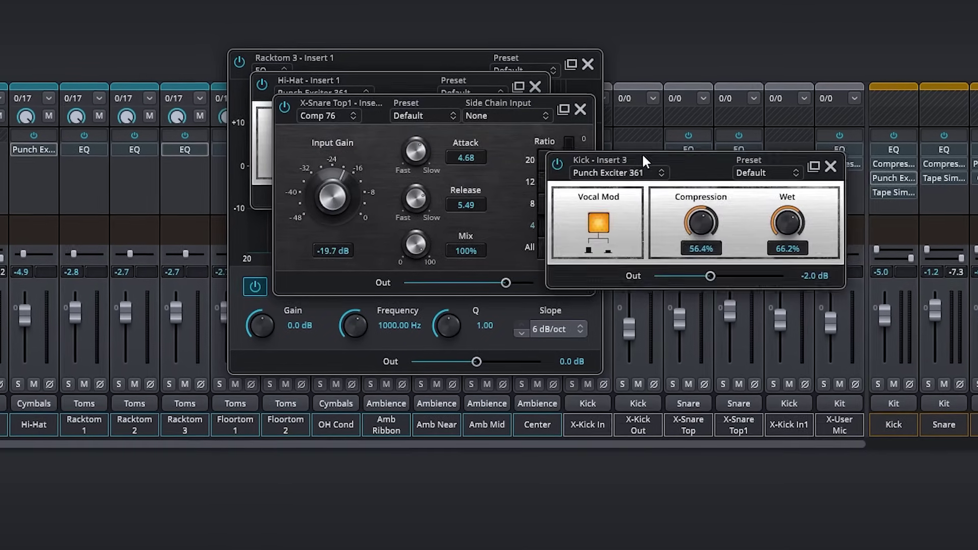
- Move the effect windows aside, then close the X-Snare, Kick and Hi-Hat effect windows
drag(390, 96, 89, 241)
drag(324, 67, 702, 473)
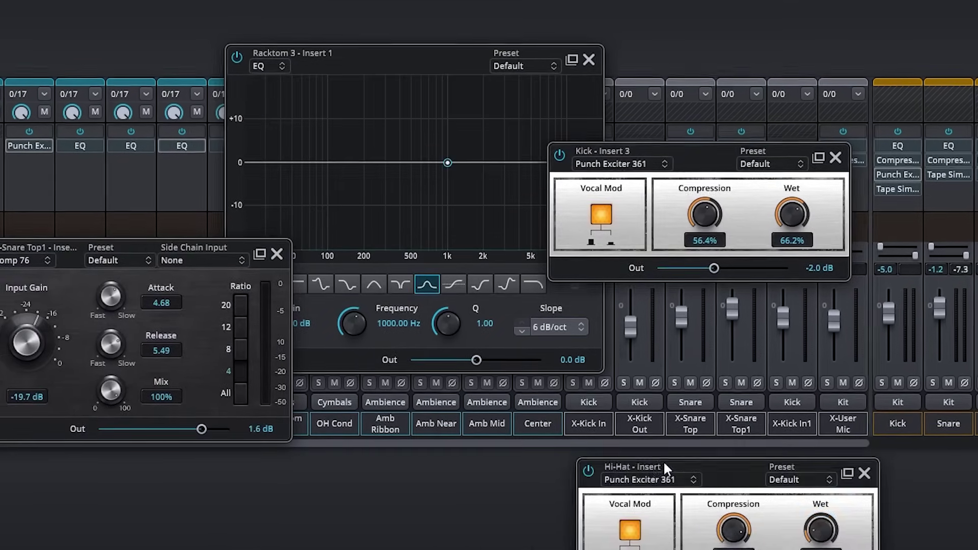
drag(401, 45, 171, 3)
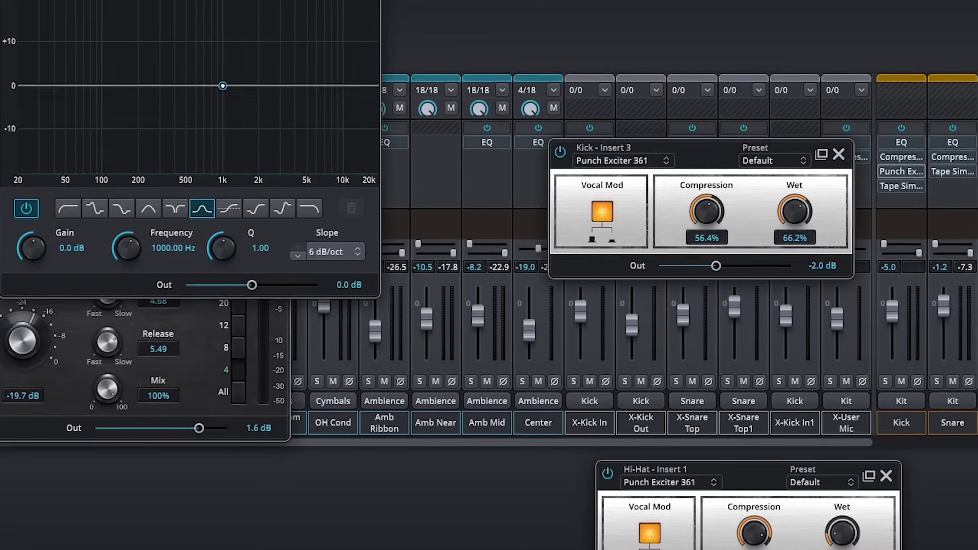
click(275, 251)
click(839, 154)
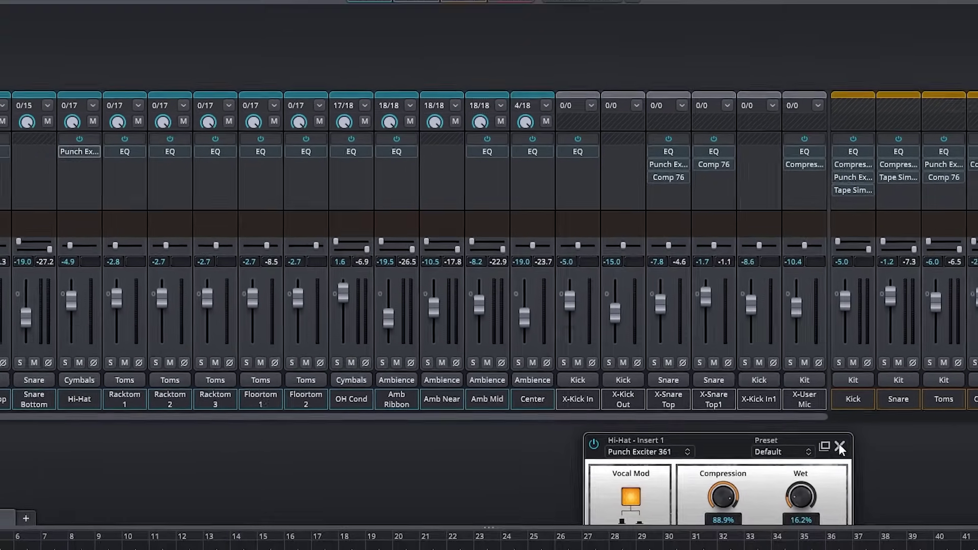
click(839, 444)
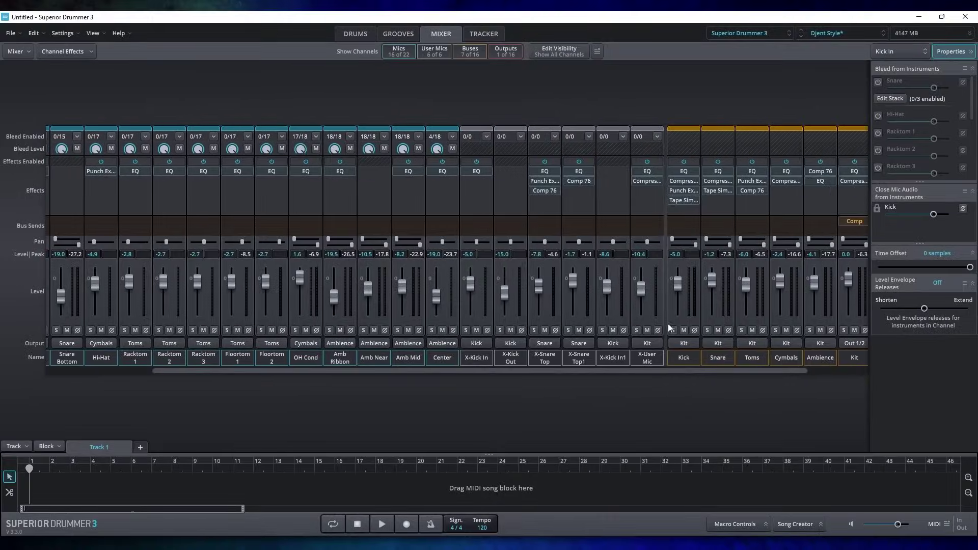
- Toggle the Buses, User Mics, Mics and Outputs strips, ending with all 16 mics shown, then return to Drums
click(471, 50)
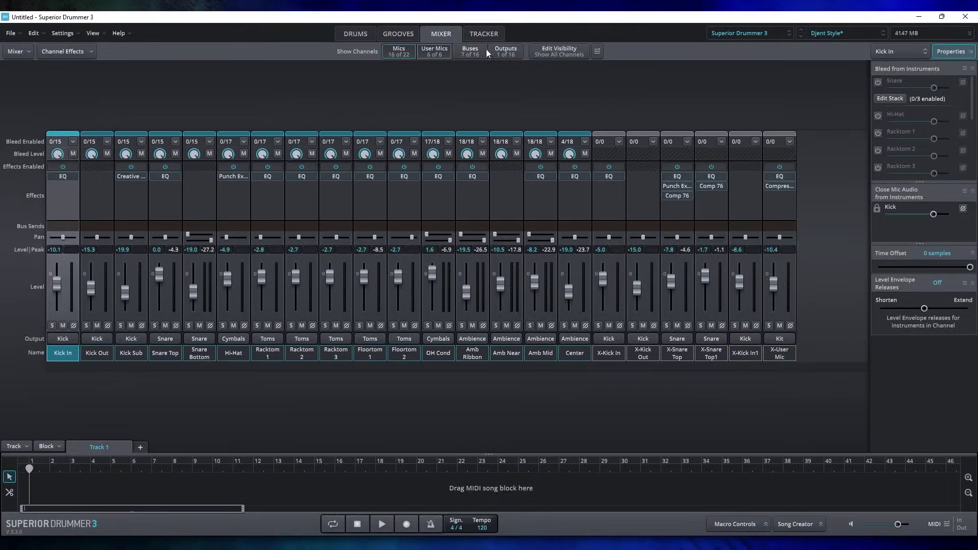
click(424, 51)
click(414, 52)
click(500, 55)
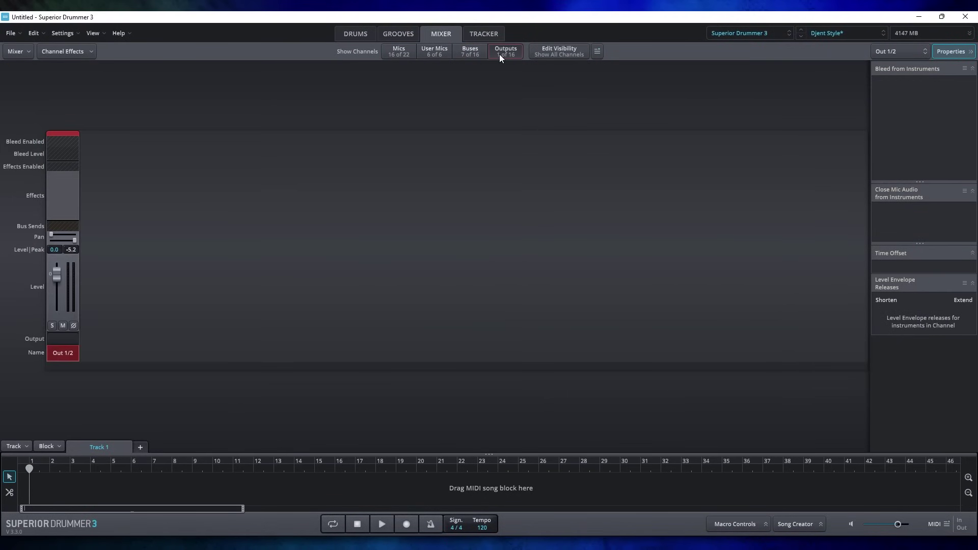
click(500, 54)
click(479, 52)
click(477, 52)
click(442, 53)
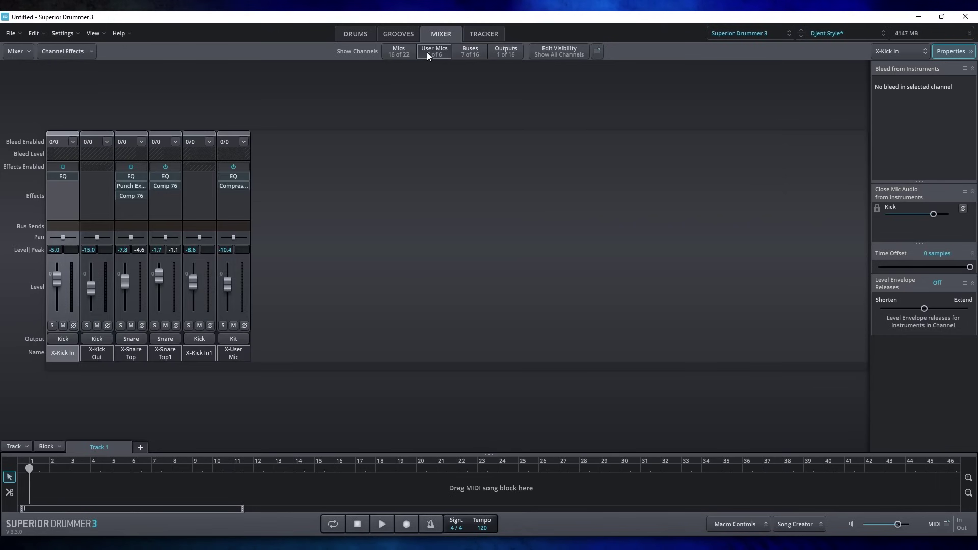
click(427, 52)
click(407, 54)
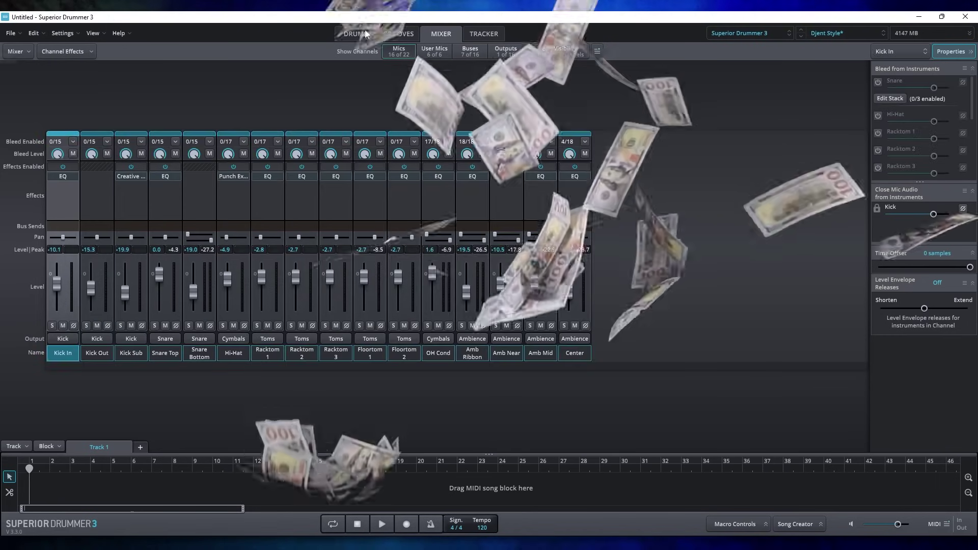
click(362, 34)
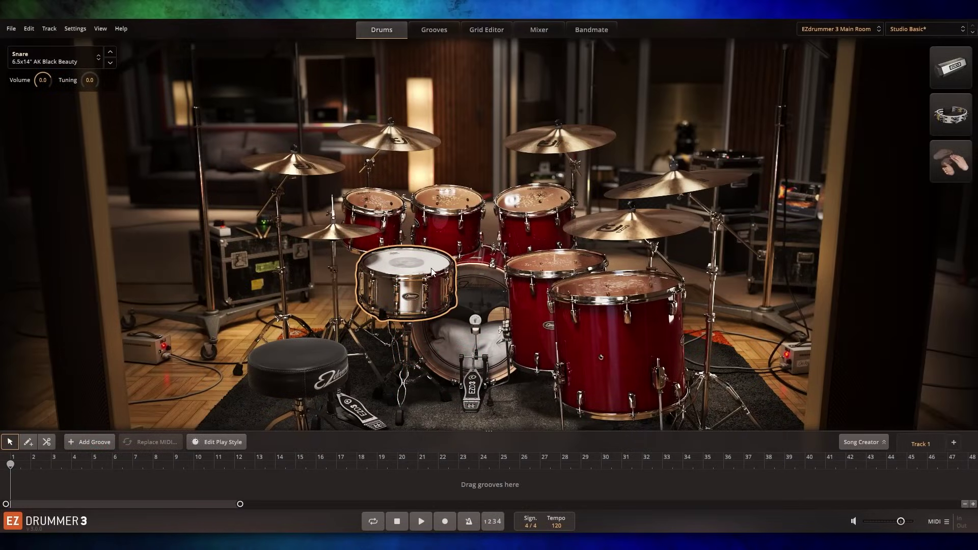
- Browse alternative snare models from the EZdrummer 3 Bright Room and Tight Room libraries
click(90, 66)
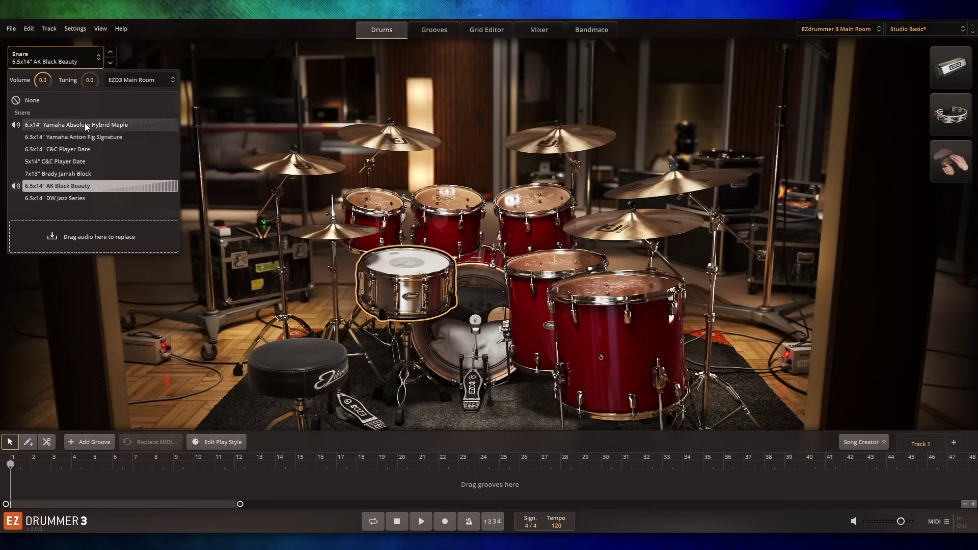
click(128, 81)
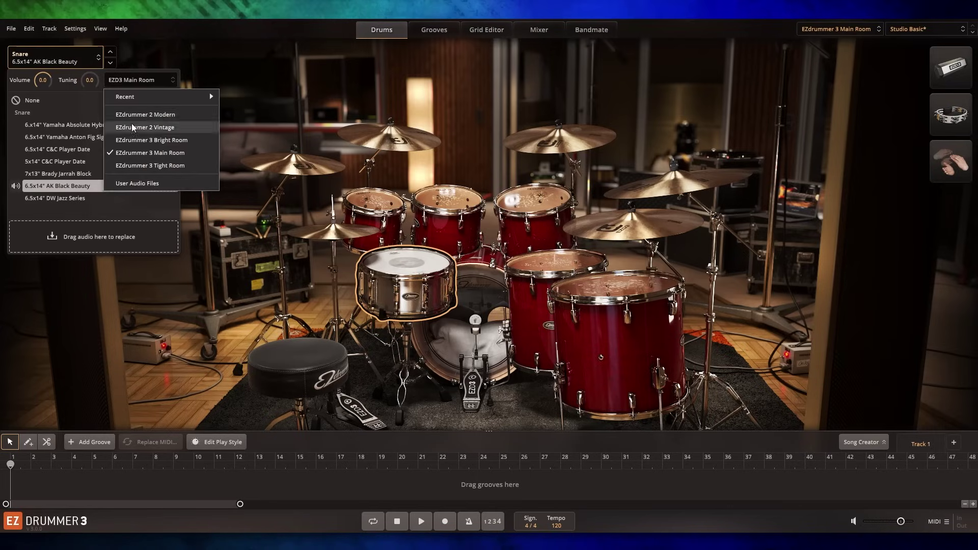
click(129, 145)
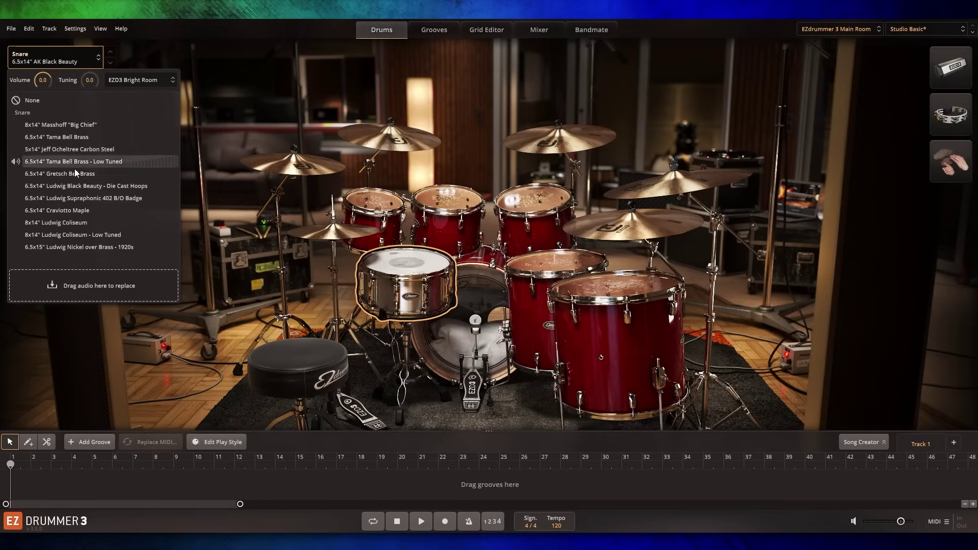
click(134, 88)
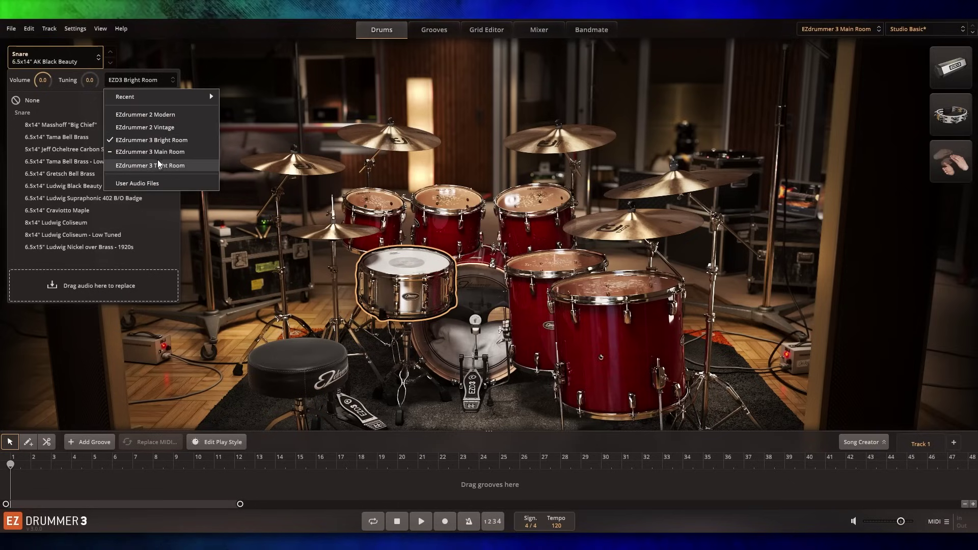
click(116, 163)
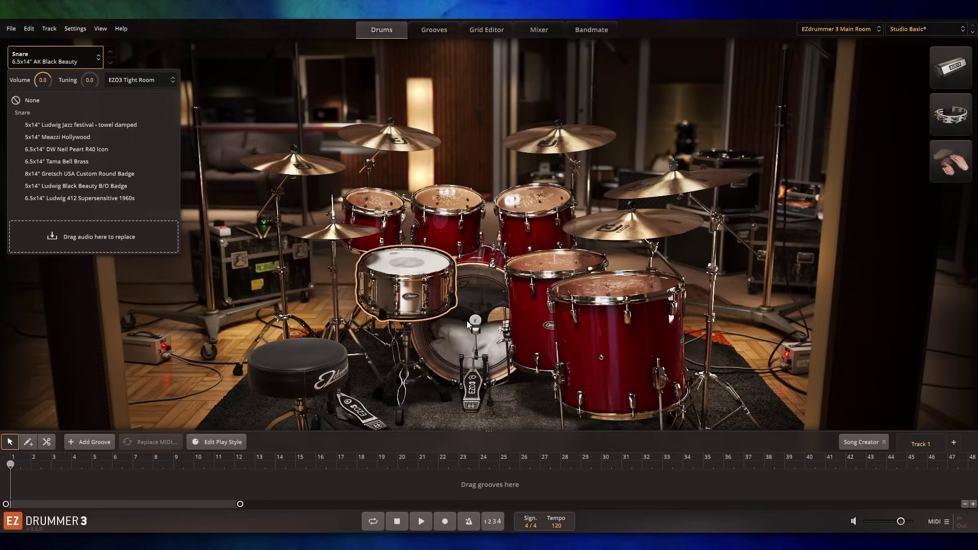
- Browse kick drum models from the EZdrummer 3 Tight Room library
click(99, 55)
click(131, 83)
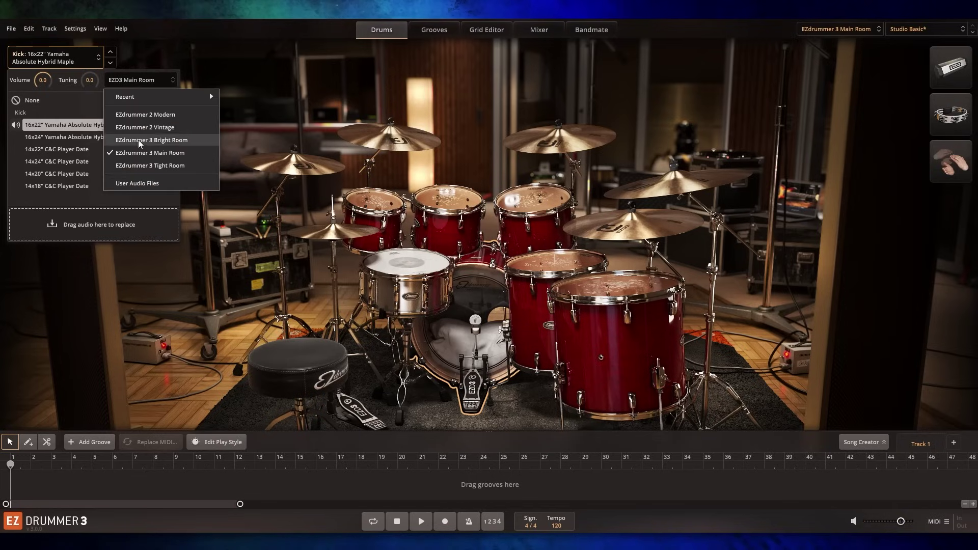
click(139, 167)
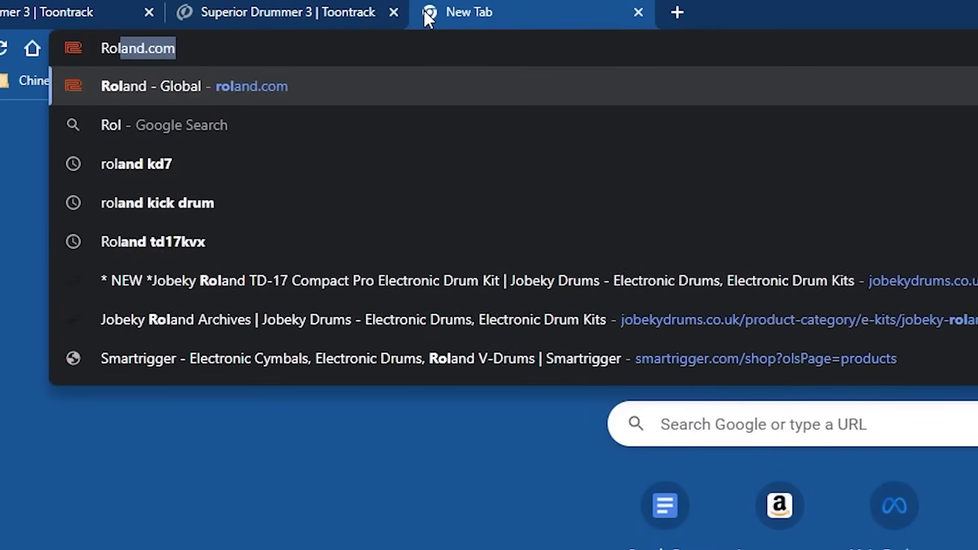
- Search Google for 'Roland TD30 Driver'
text(and TD)
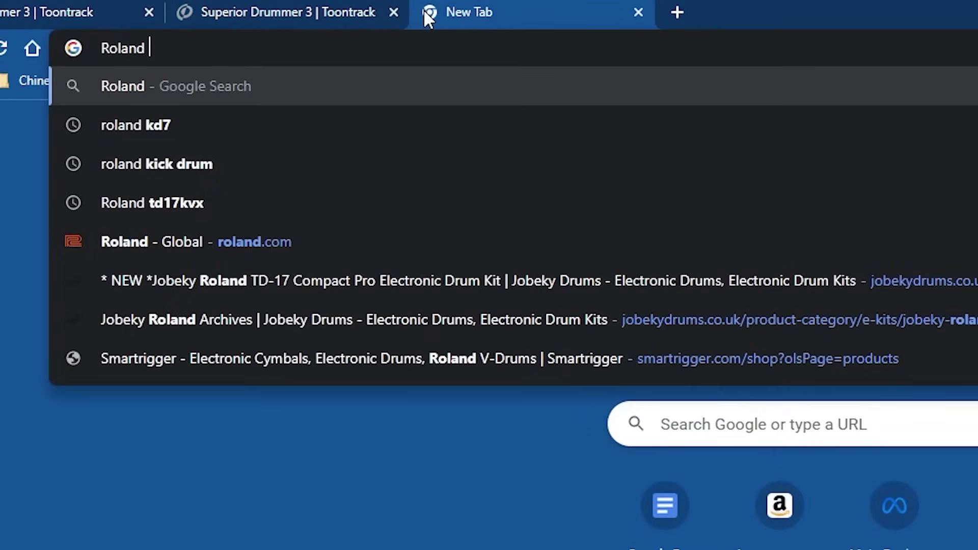
text(30 Driver)
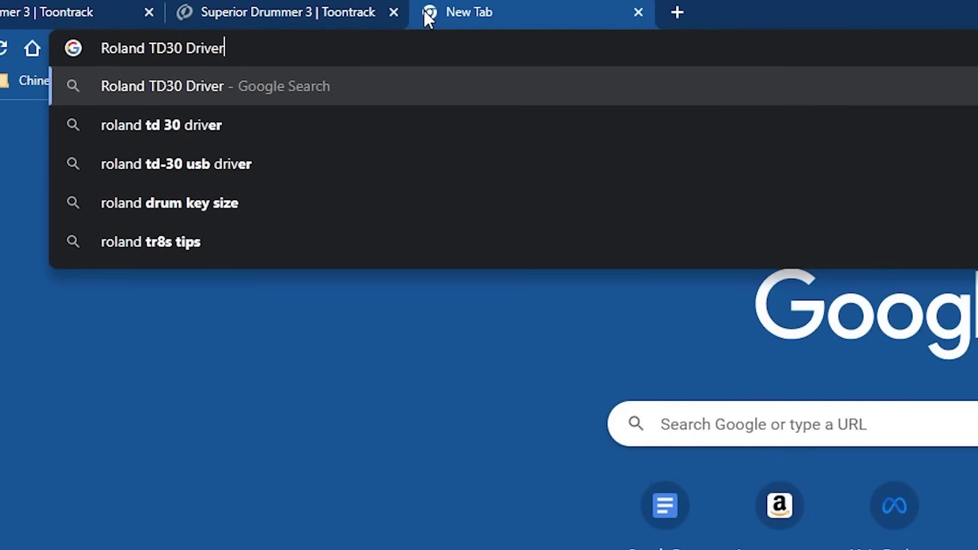
key(Return)
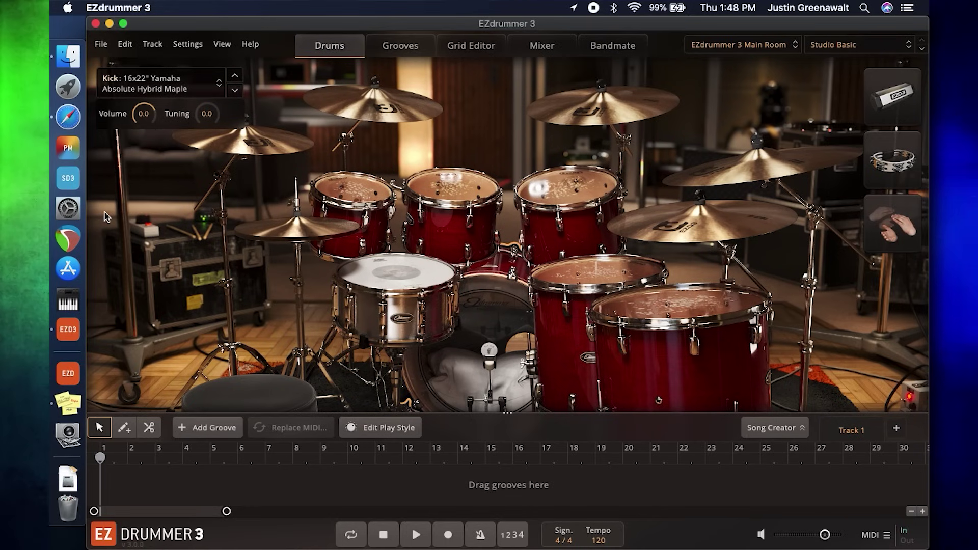
- Open Audio/MIDI Setup from the Settings menu
click(186, 45)
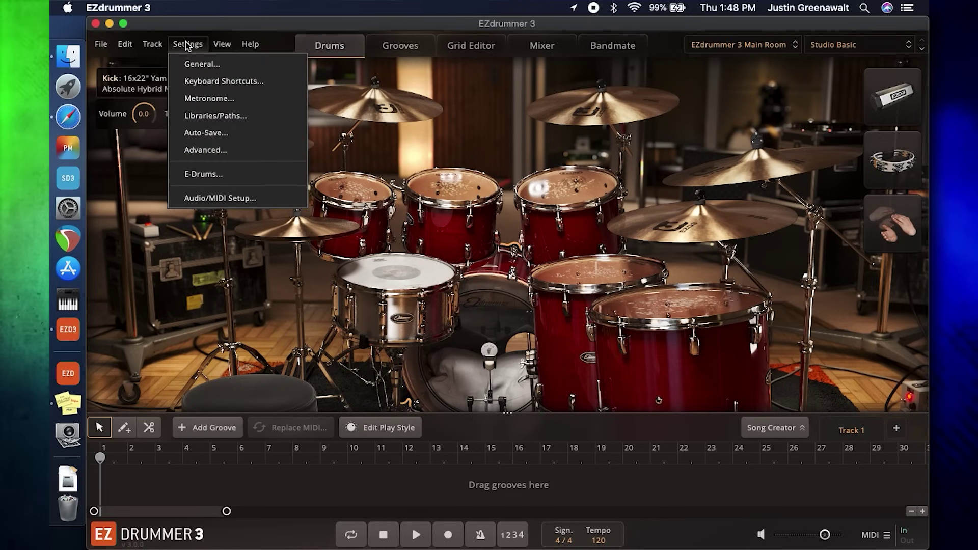
click(220, 200)
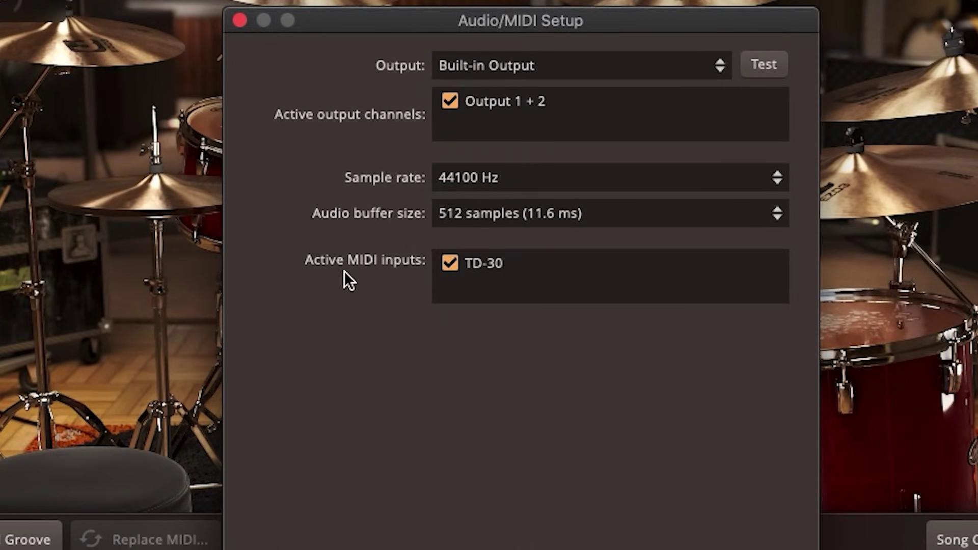
- Enable TD-30 MIDI input and Output 1 + 2, and set the audio output device to TD-30 44.1kHz
click(451, 263)
click(448, 100)
click(468, 76)
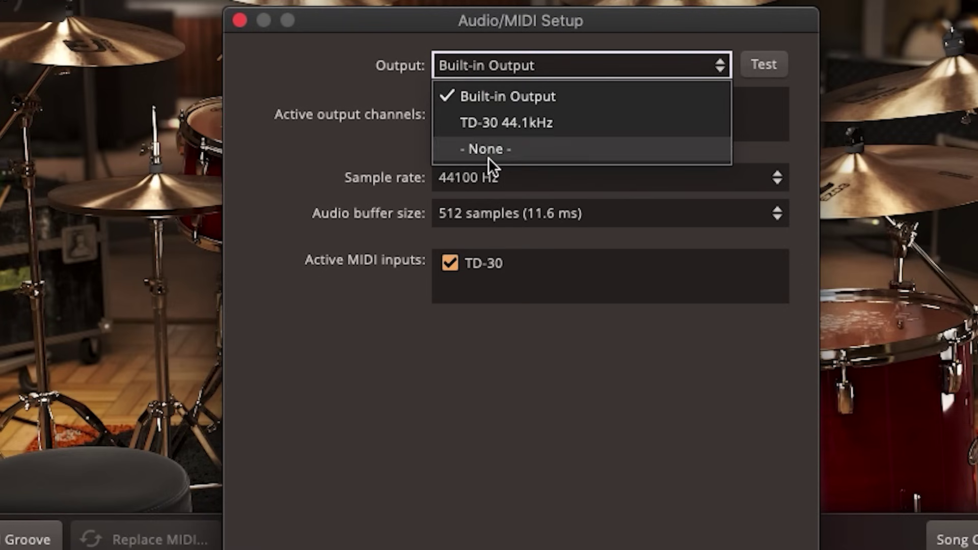
click(493, 97)
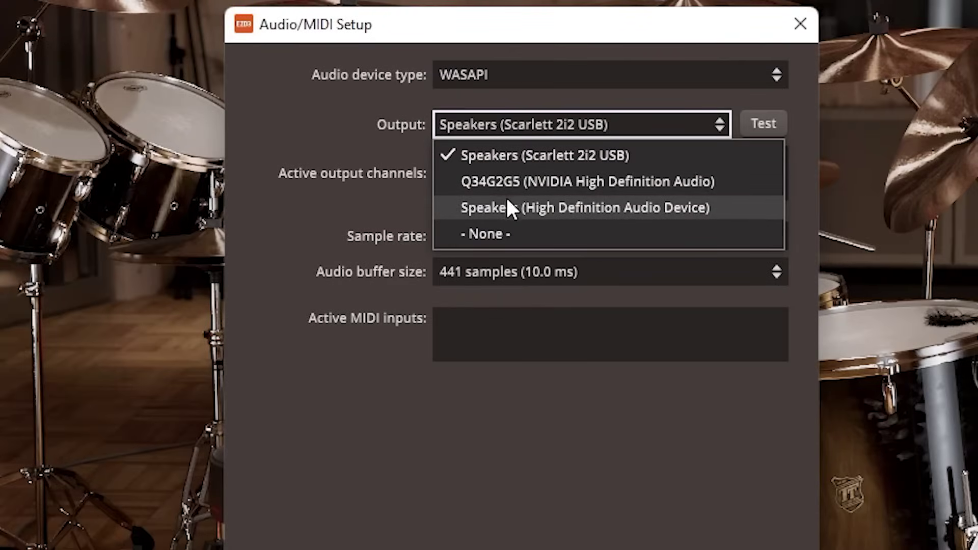
click(509, 120)
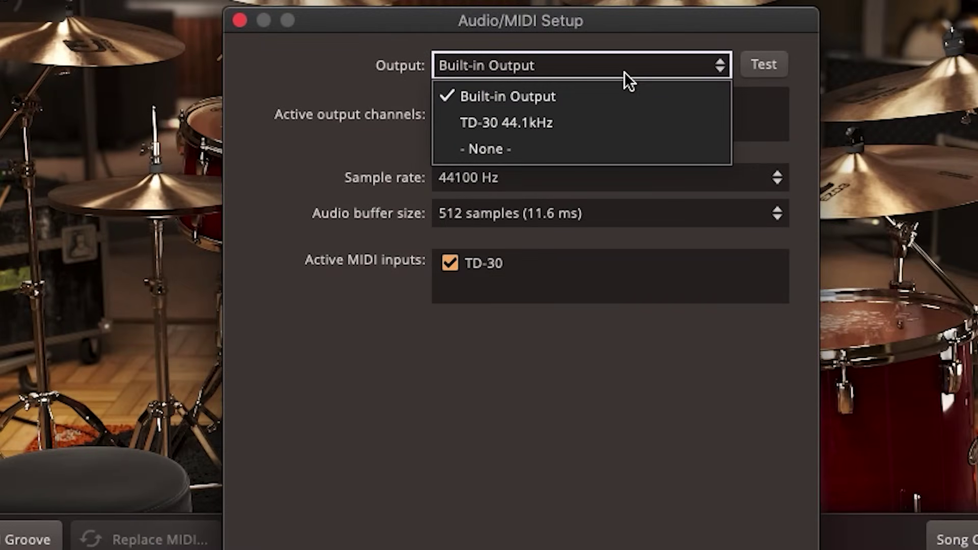
click(606, 117)
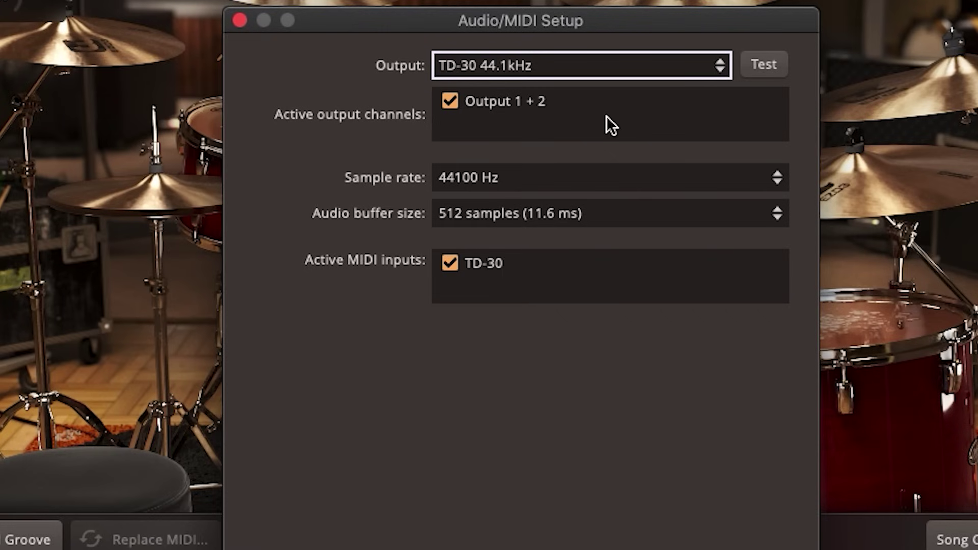
click(609, 76)
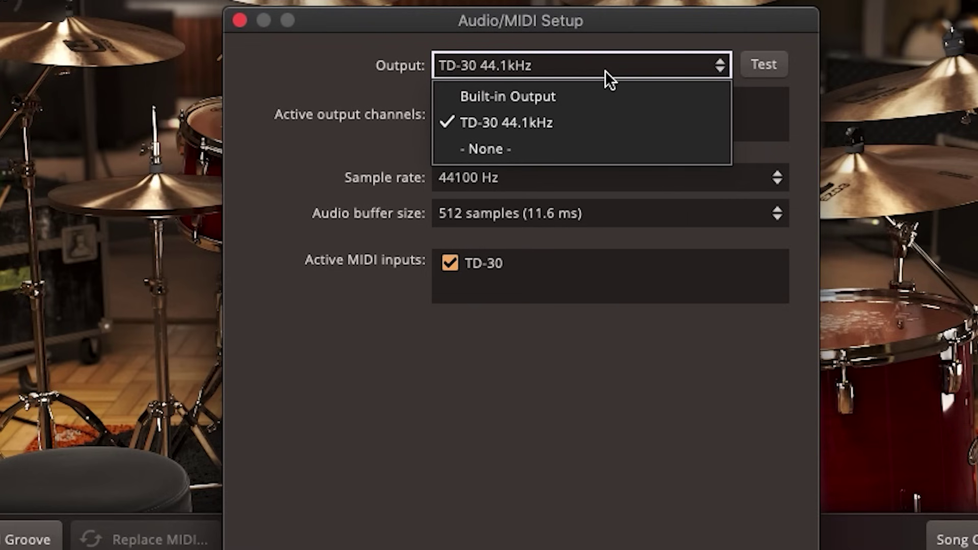
click(610, 65)
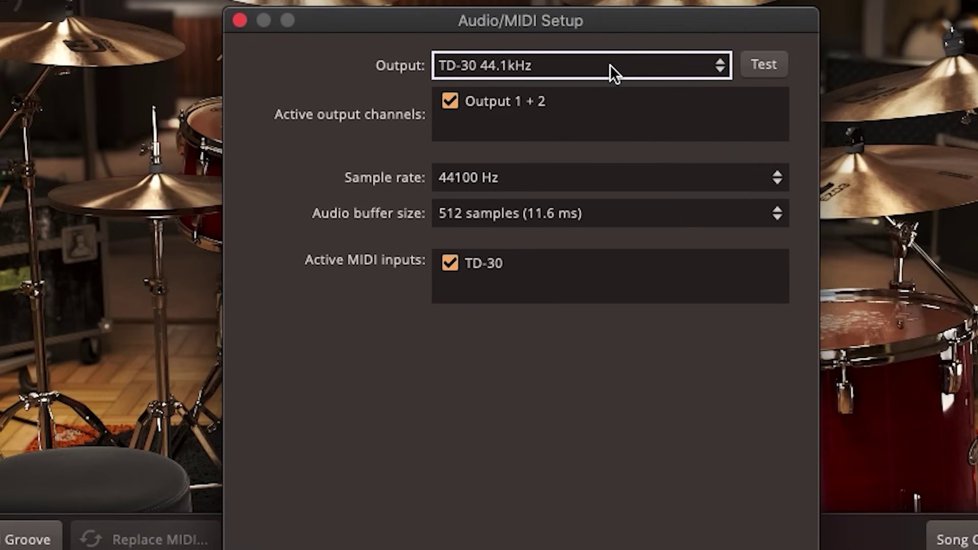
- Set the audio buffer size to 64 samples (1.5 ms)
click(598, 210)
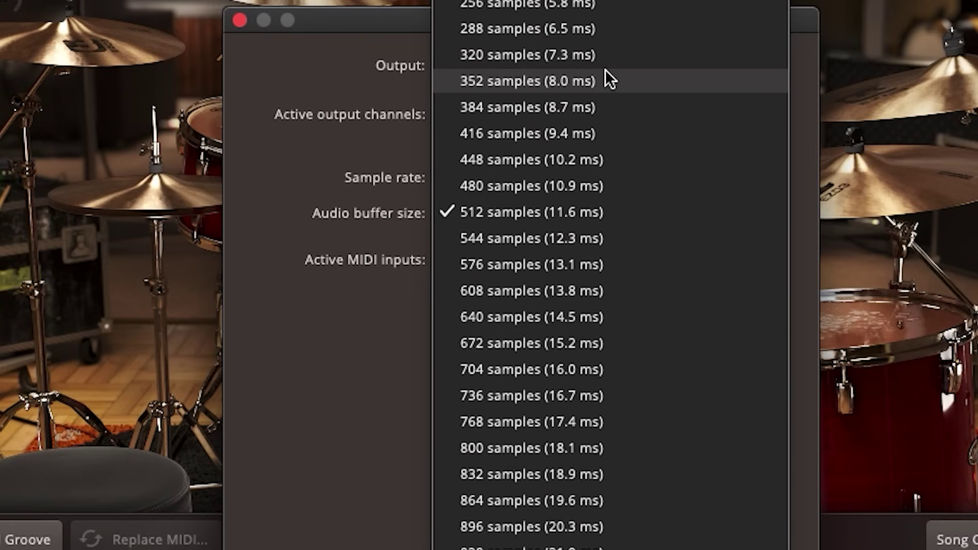
scroll(609, 79, up, 2)
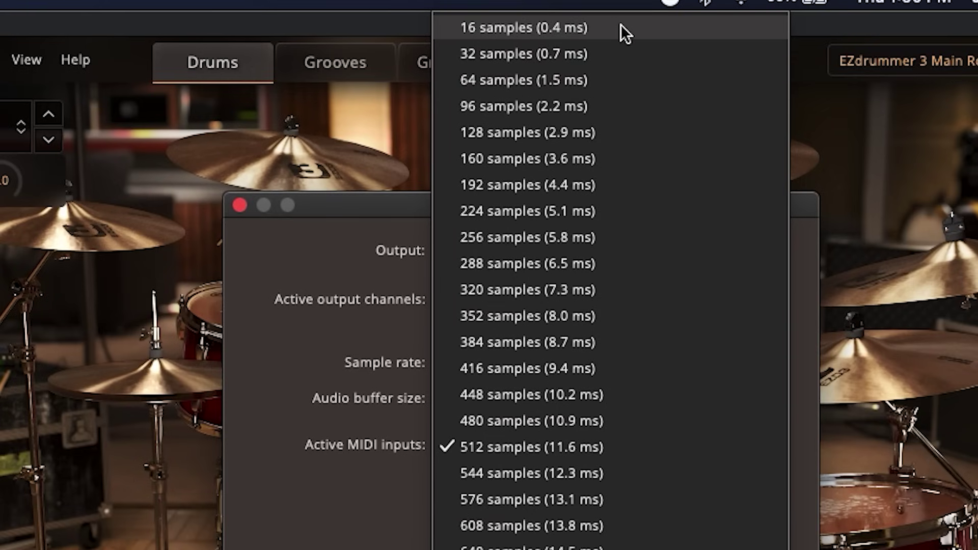
click(604, 81)
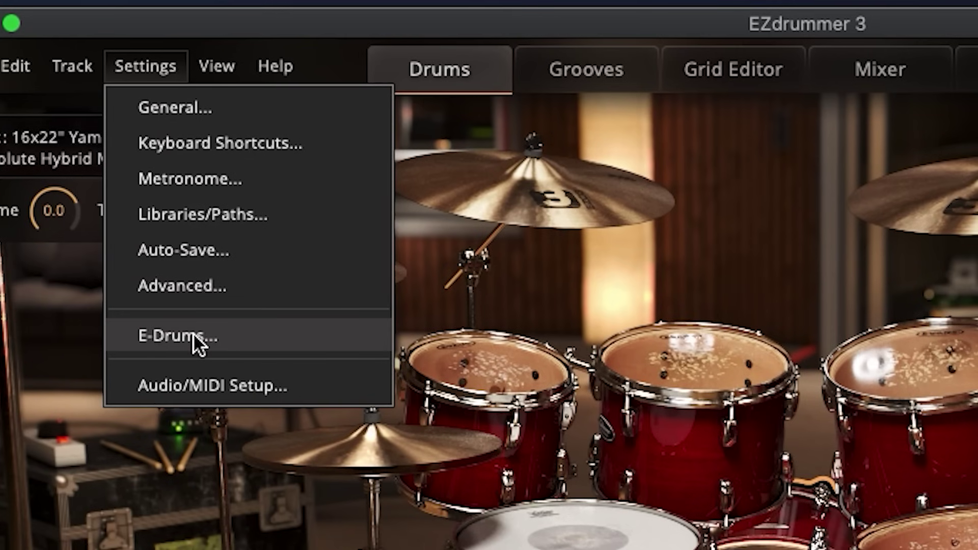
- Load the Roland TD-30 preset in E-Drums settings, replacing Toontrack Standard
click(195, 336)
click(488, 63)
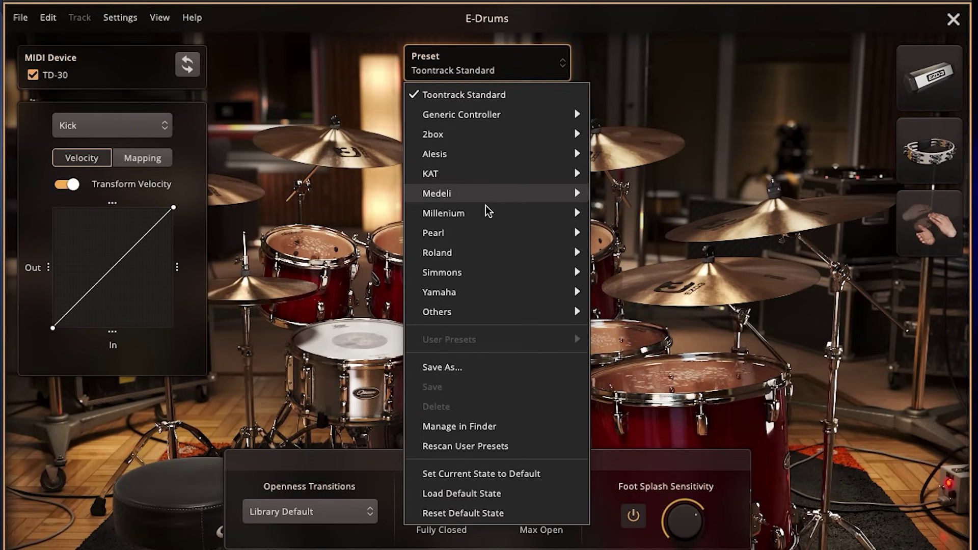
mouse_move(486, 252)
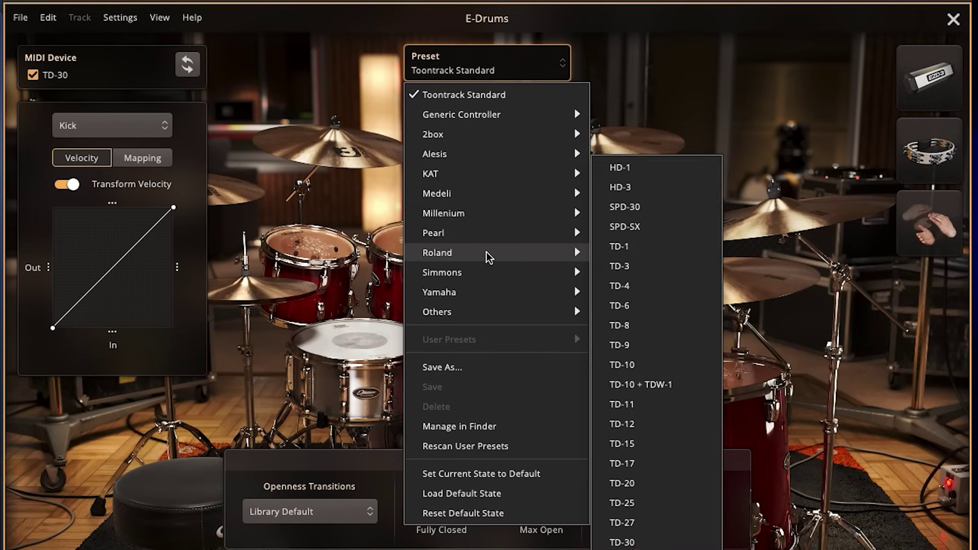
click(651, 545)
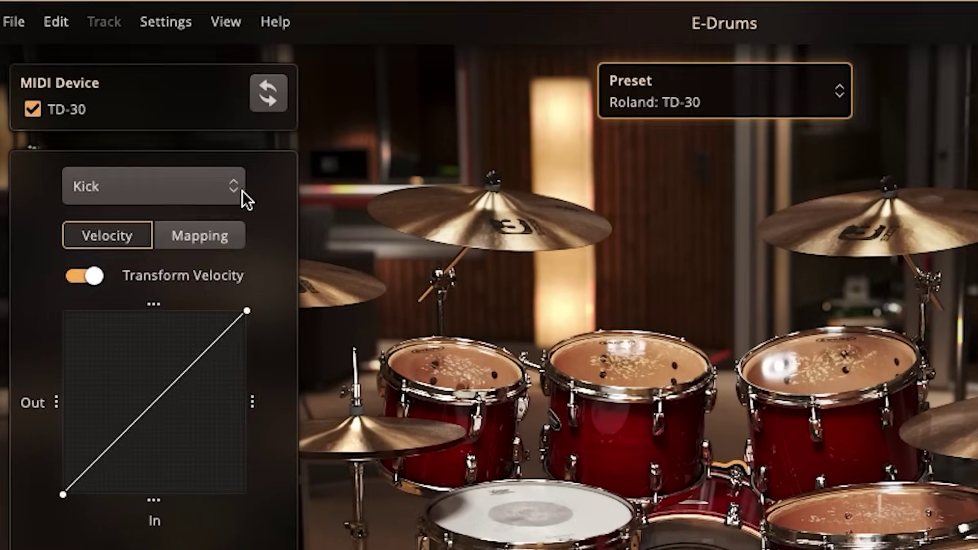
- Learn MIDI note 49 onto Crash 1's Crash articulation in the TD-30 mapping
click(164, 126)
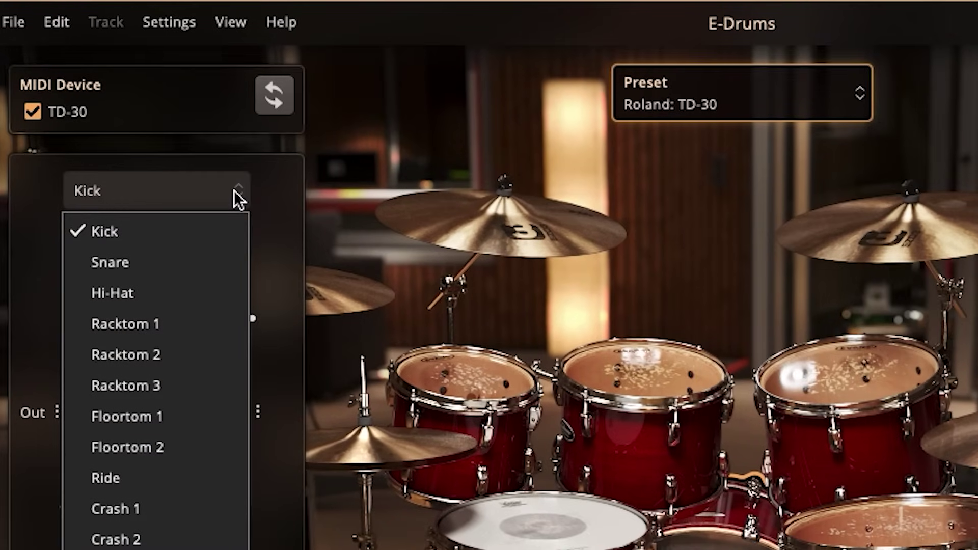
click(177, 513)
click(202, 247)
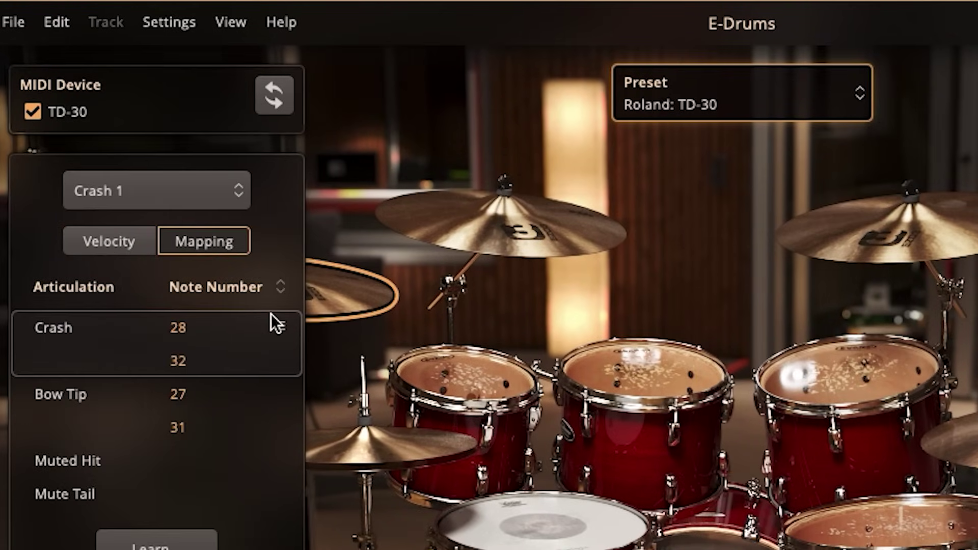
click(279, 326)
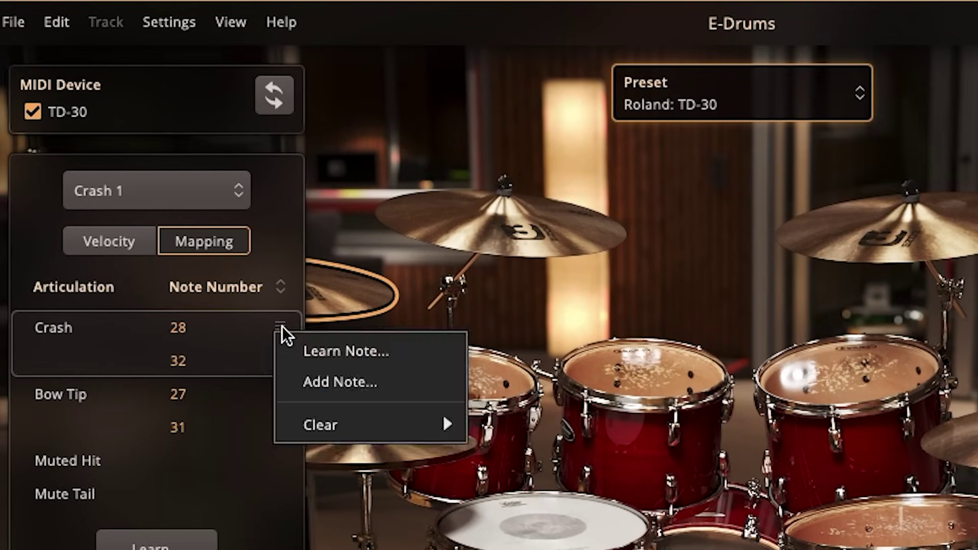
click(322, 359)
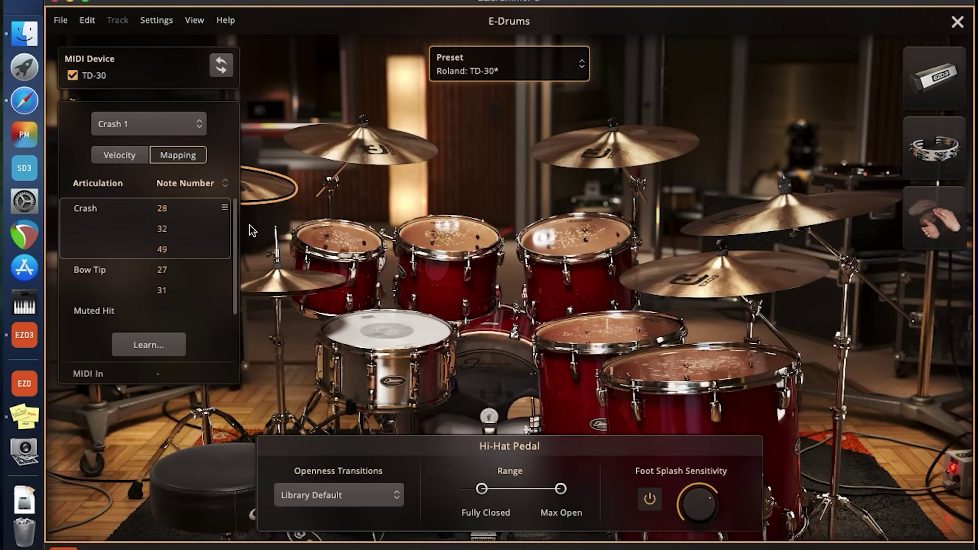
- Browse the Shaker, Tambourine and One Shot settings, leaving the pad selection unchanged
click(935, 91)
click(937, 147)
click(926, 207)
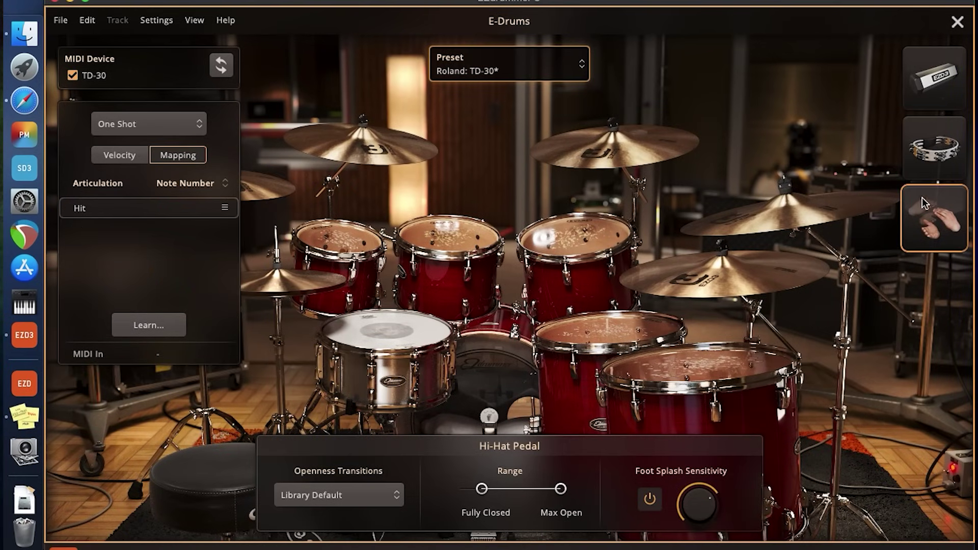
click(173, 134)
click(174, 135)
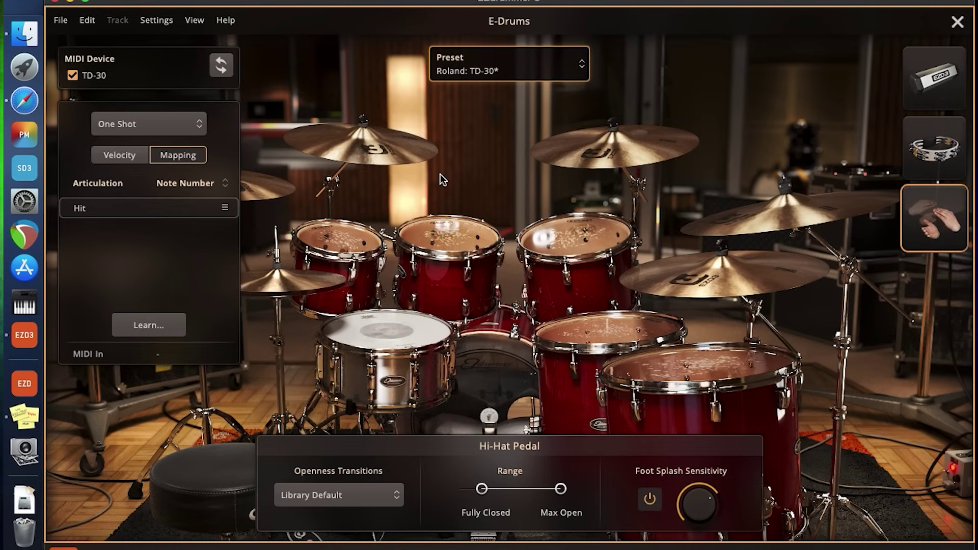
- Select the front-right floor tom and set hi-hat openness transitions to E-Drum Optimized
click(462, 246)
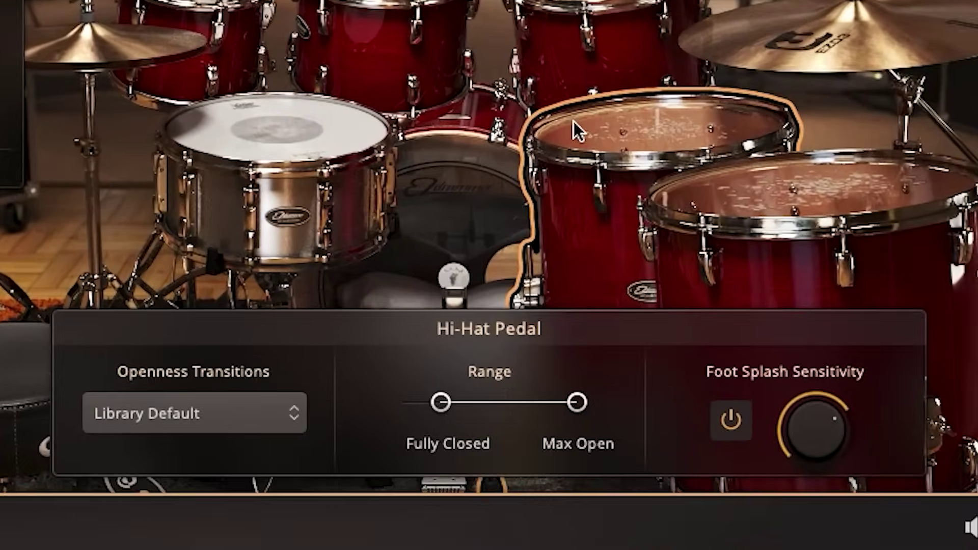
click(657, 358)
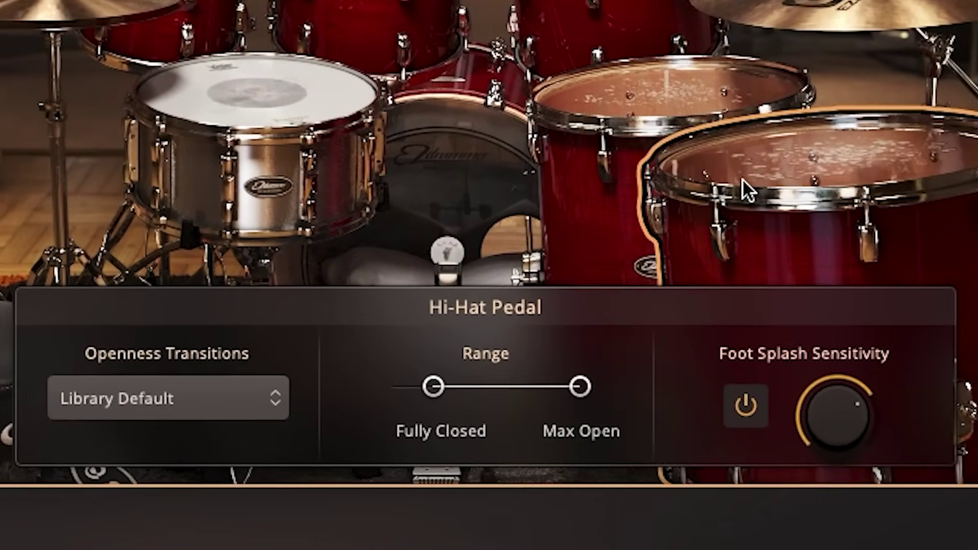
click(202, 394)
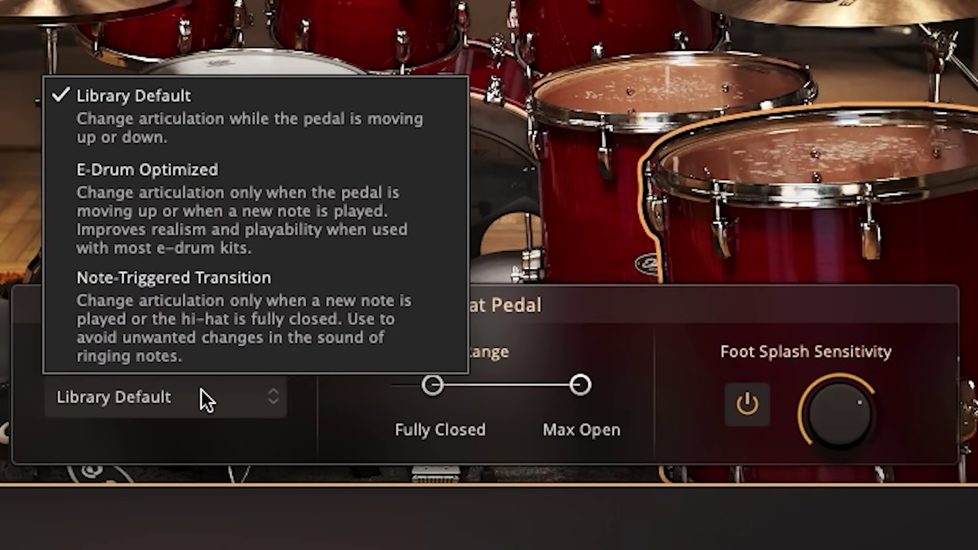
click(259, 179)
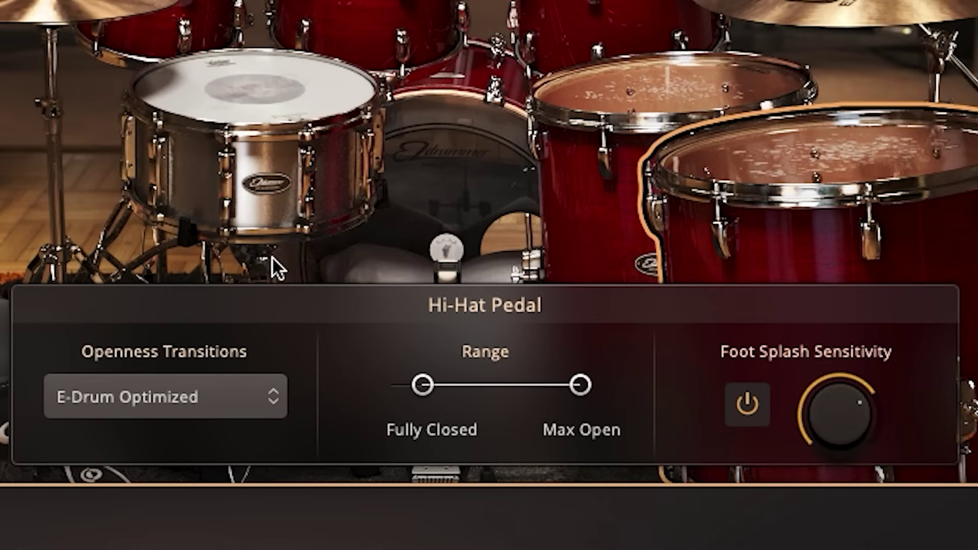
- Lower the fully closed range point and set foot splash sensitivity to 58%, keeping foot splash on
drag(423, 383, 454, 383)
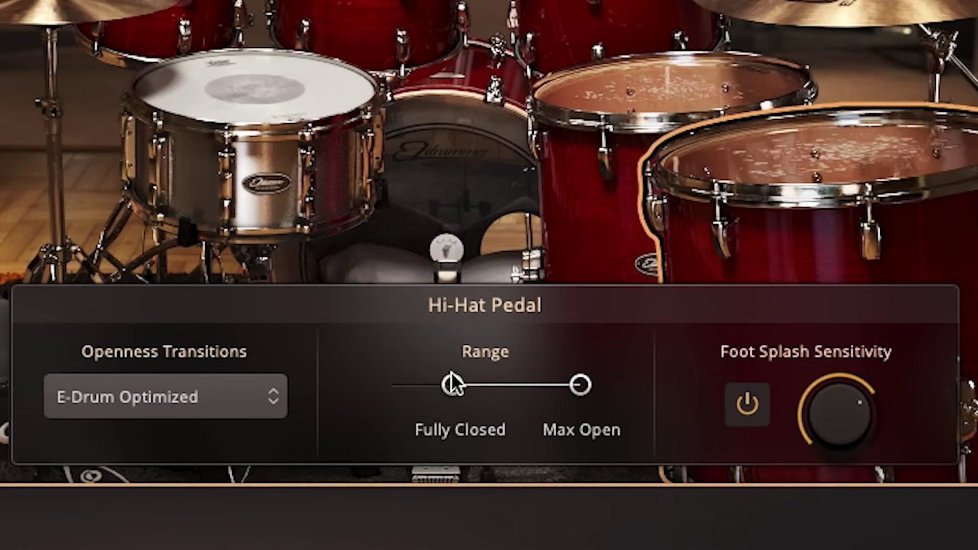
drag(873, 398, 875, 442)
click(734, 406)
click(734, 407)
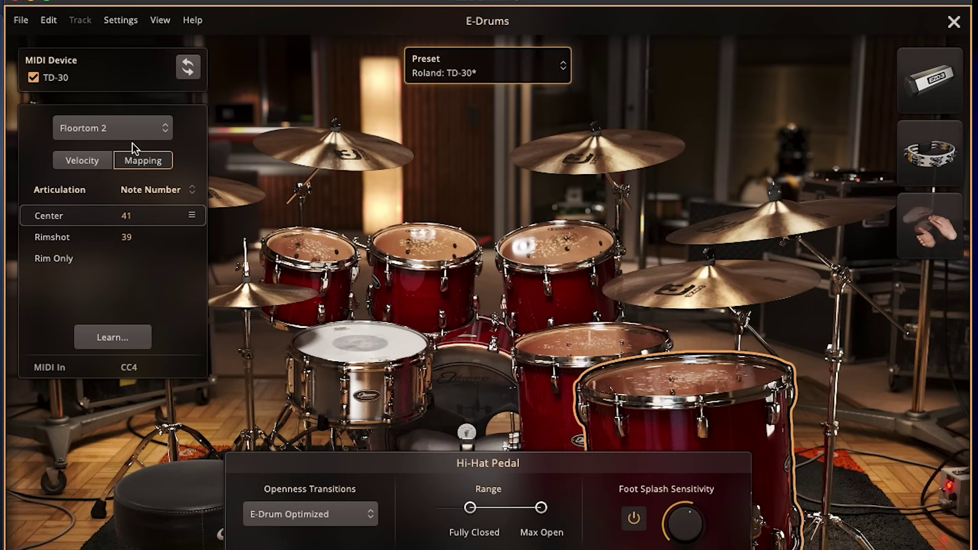
- Bend Floortom 2's velocity curve softer, then harder, then return it near linear
click(82, 161)
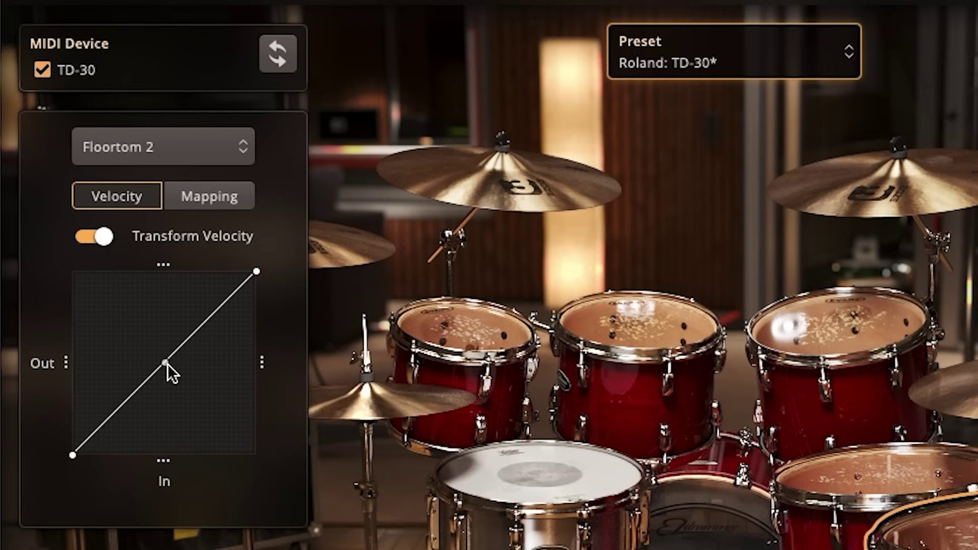
drag(166, 364, 175, 376)
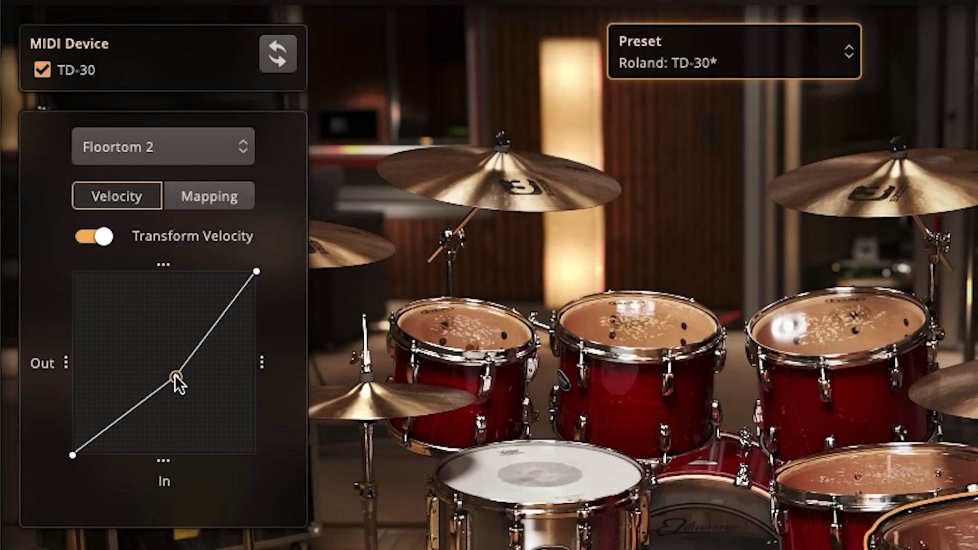
drag(176, 378, 143, 332)
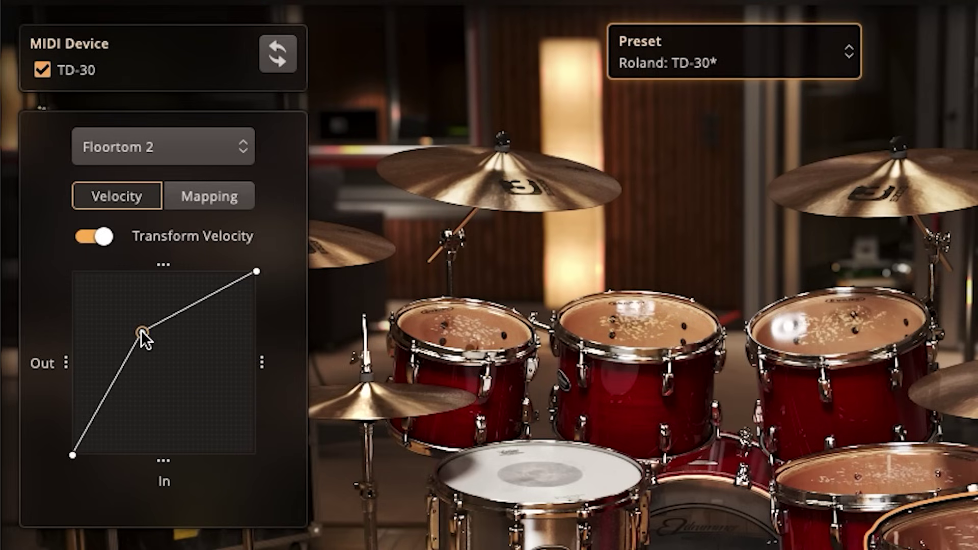
drag(143, 337, 160, 368)
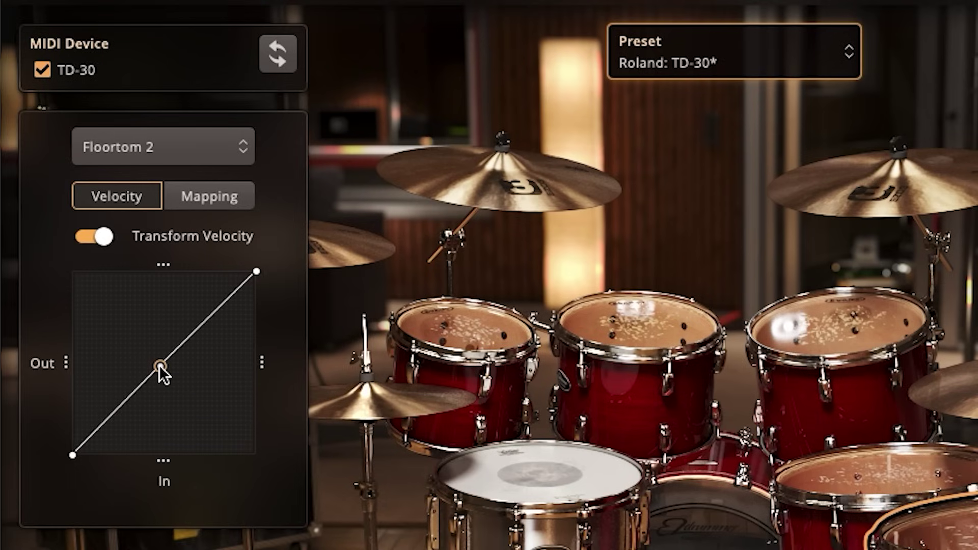